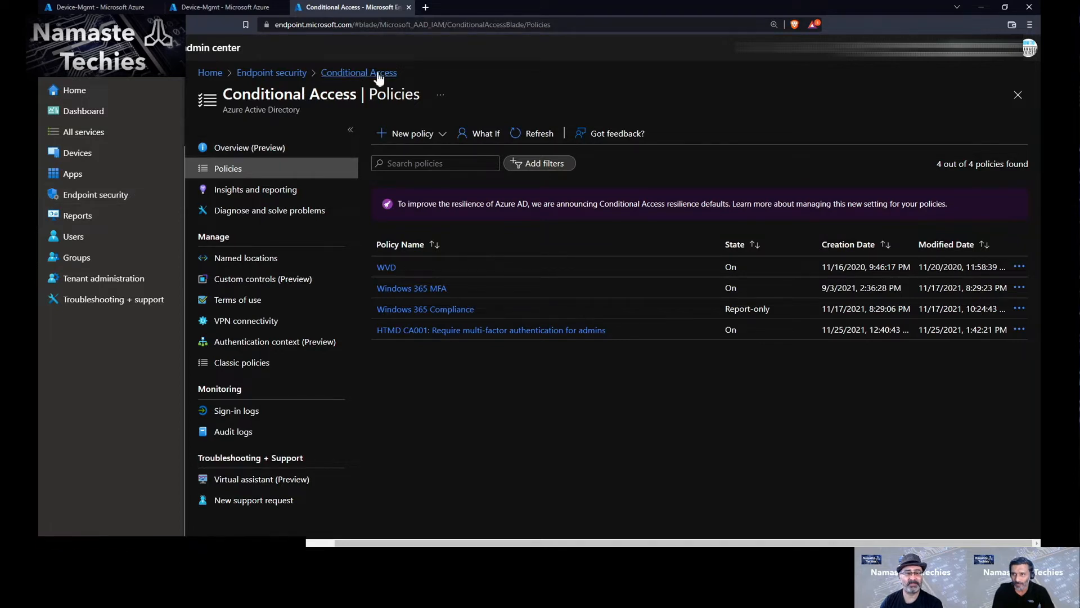
Open the Conditional Access policies from Endpoint security and check the state of the Windows 365 Compliance policy
{"action": "left_click", "coordinate": [300, 75]}
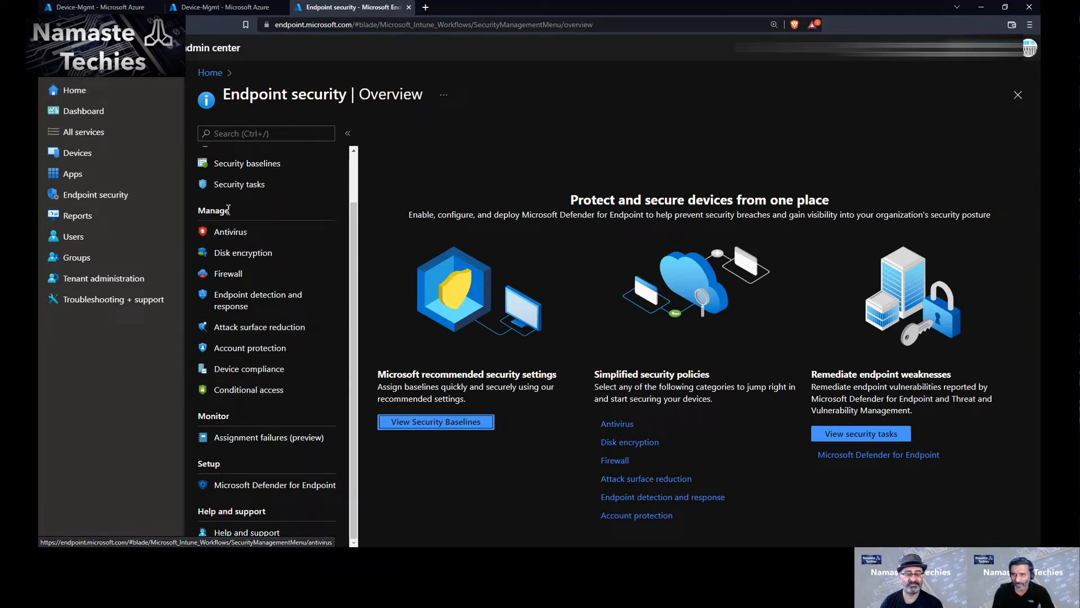
{"action": "left_click", "coordinate": [271, 391]}
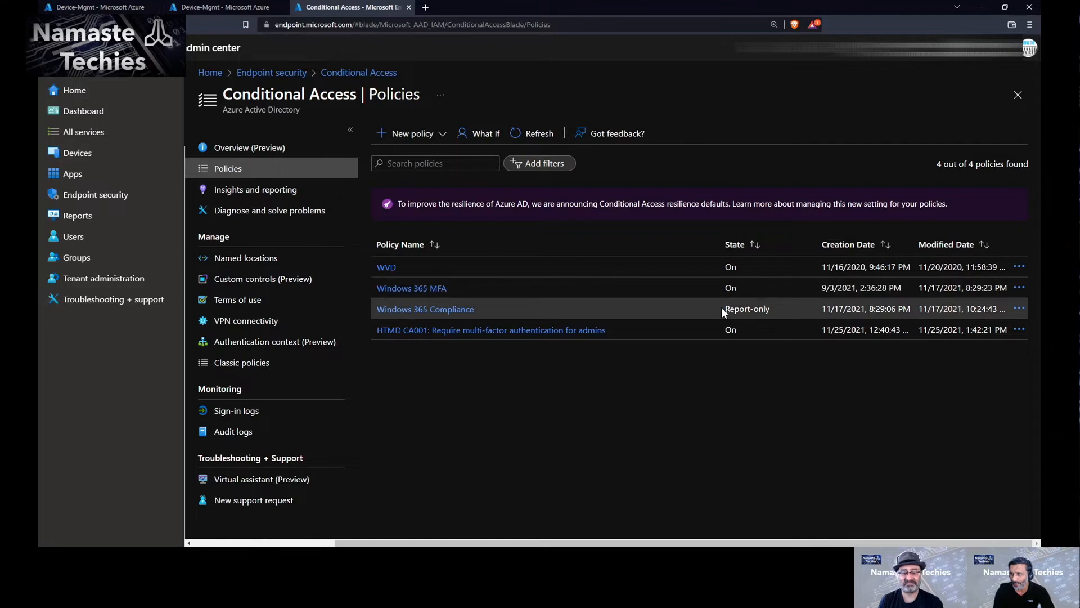
{"action": "left_click_drag", "start_coordinate": [727, 309], "coordinate": [776, 309]}
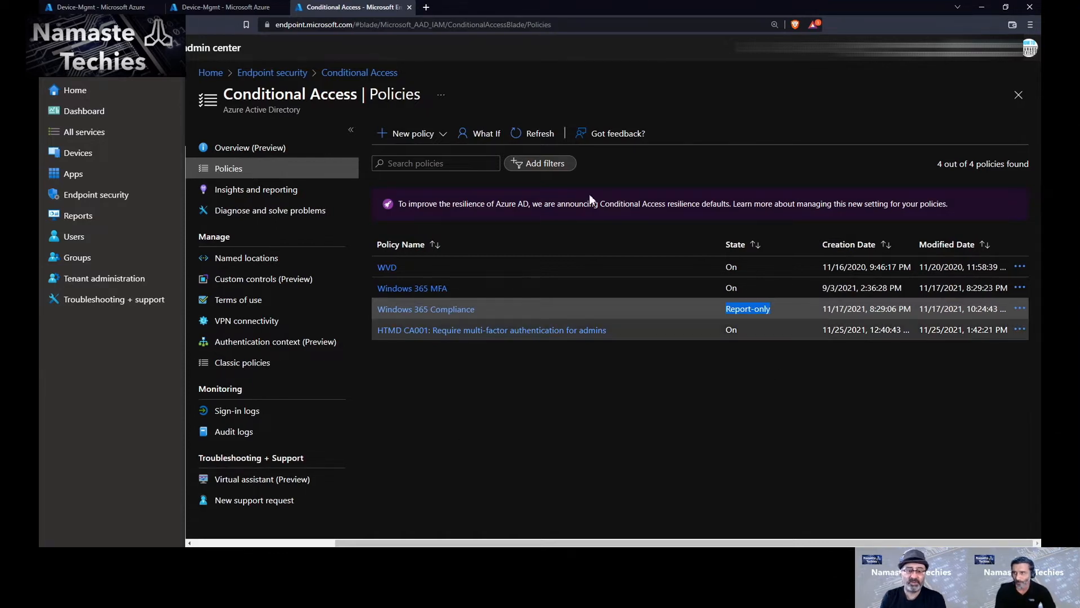
Start a new Conditional Access policy from templates, using the Identities template category
{"action": "left_click", "coordinate": [443, 136]}
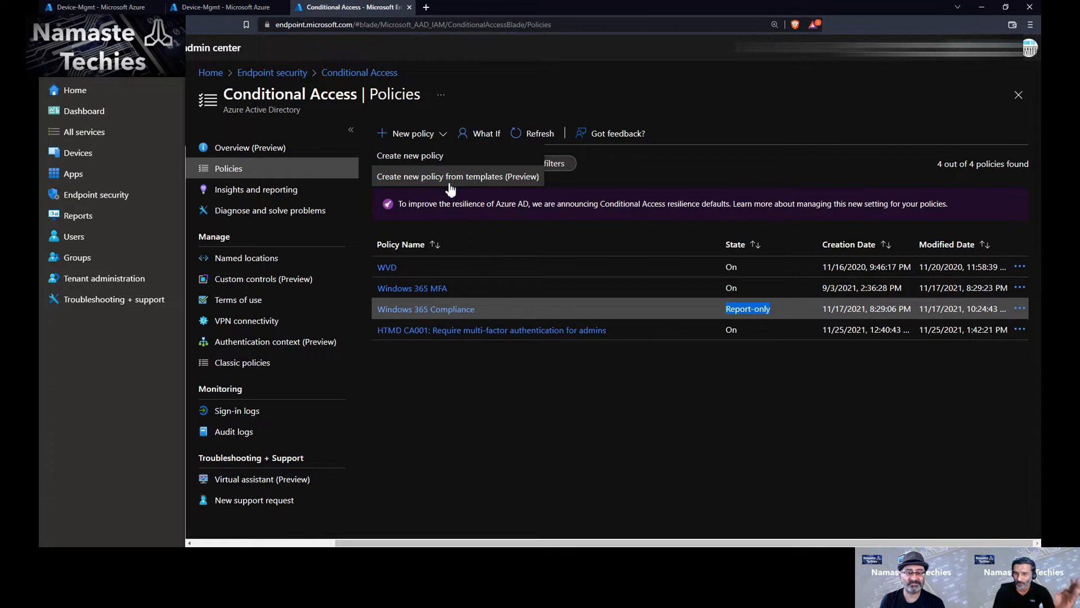
{"action": "left_click", "coordinate": [479, 179]}
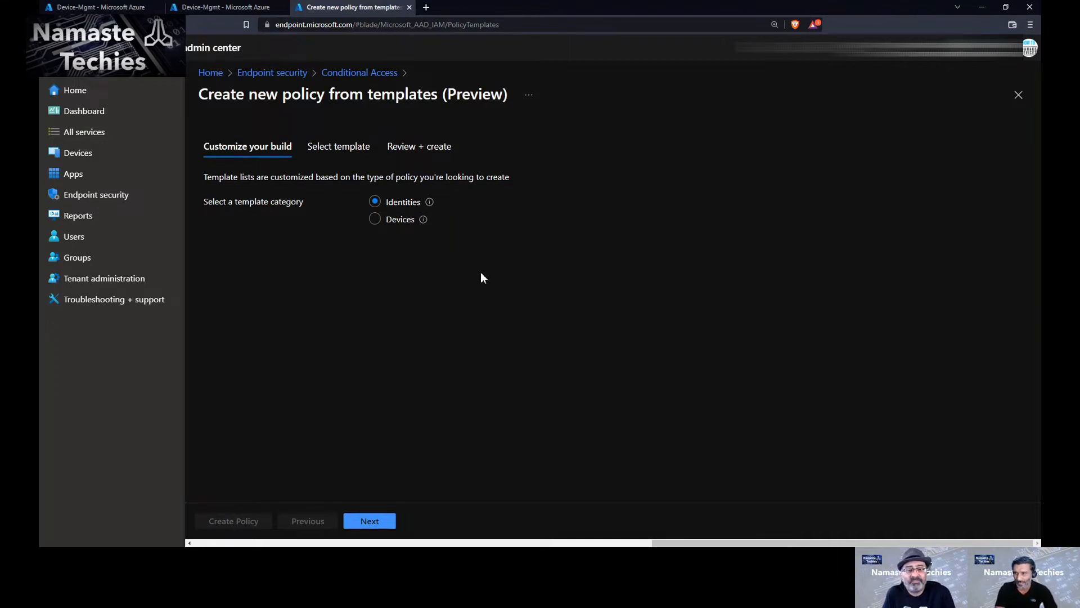
{"action": "mouse_move", "coordinate": [430, 207]}
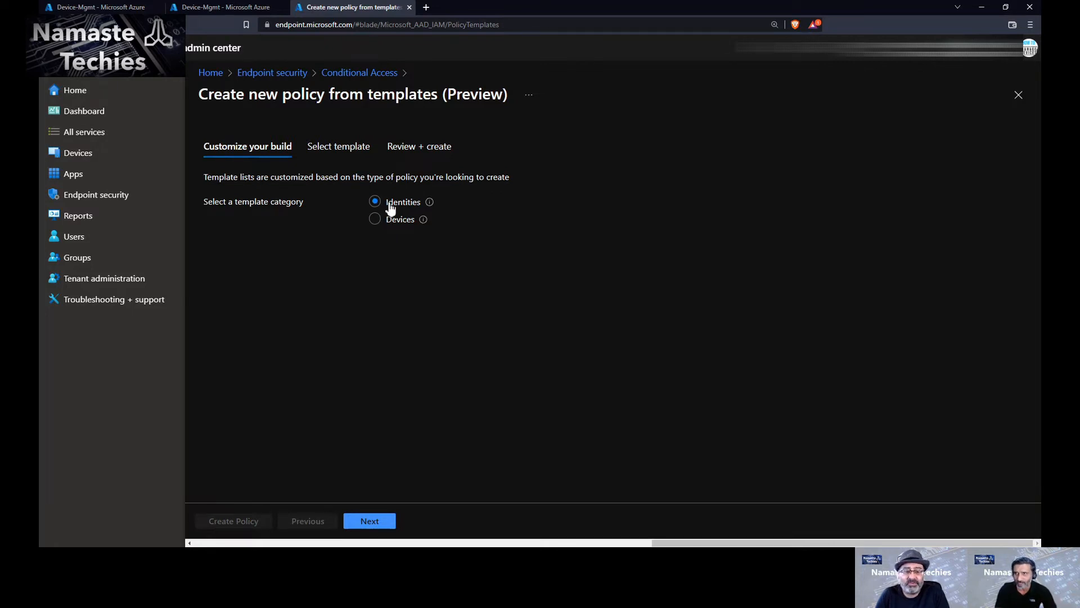
{"action": "left_click", "coordinate": [379, 529]}
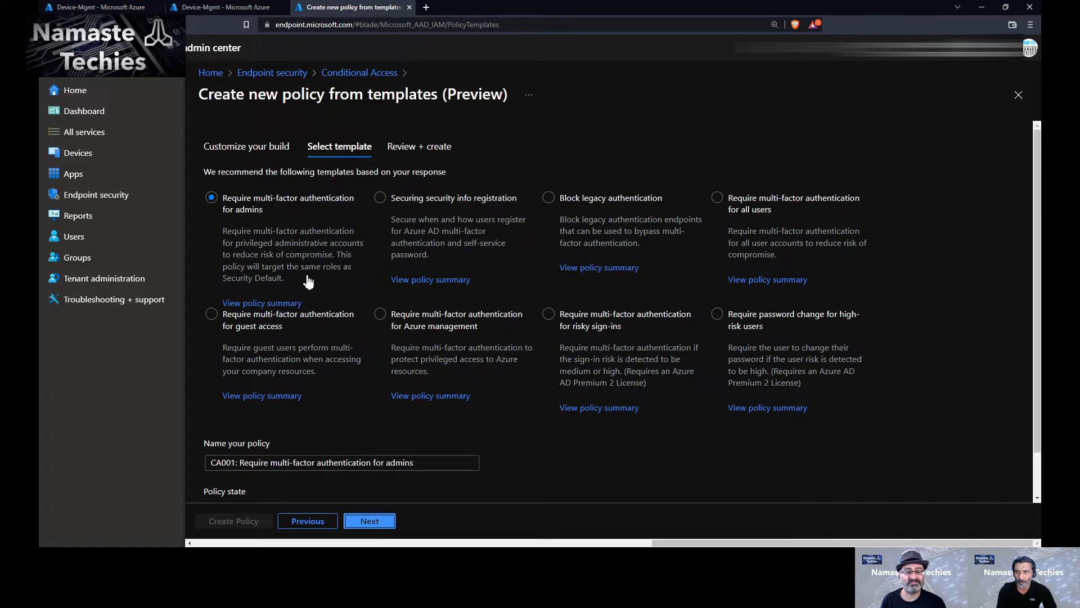
Read the description of the template requiring multi-factor authentication for admins and open its policy summary to check the template name
{"action": "left_click_drag", "start_coordinate": [301, 284], "coordinate": [225, 236]}
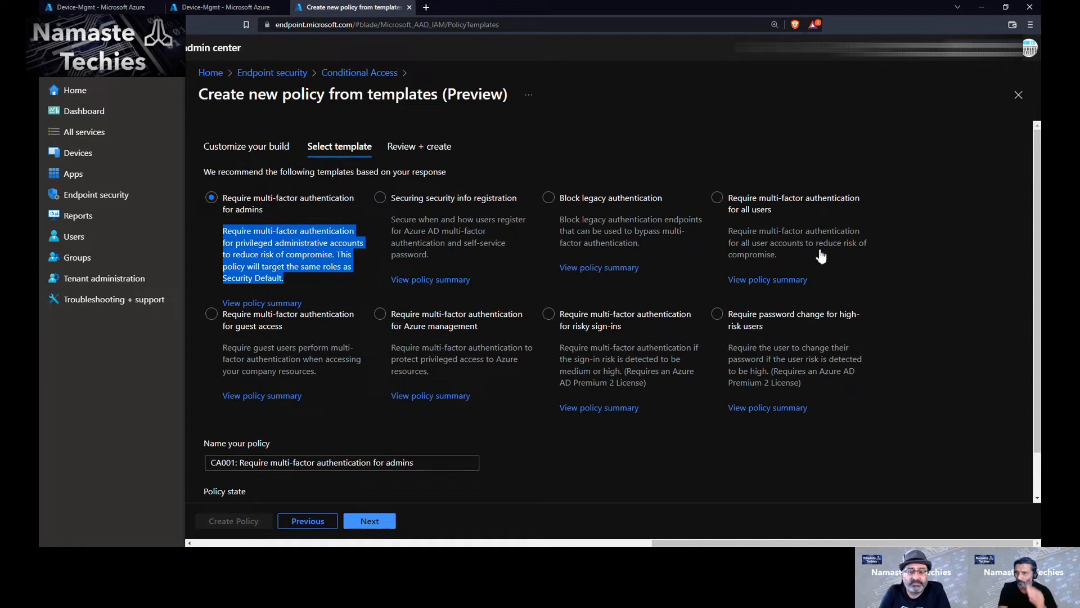
{"action": "left_click", "coordinate": [339, 288]}
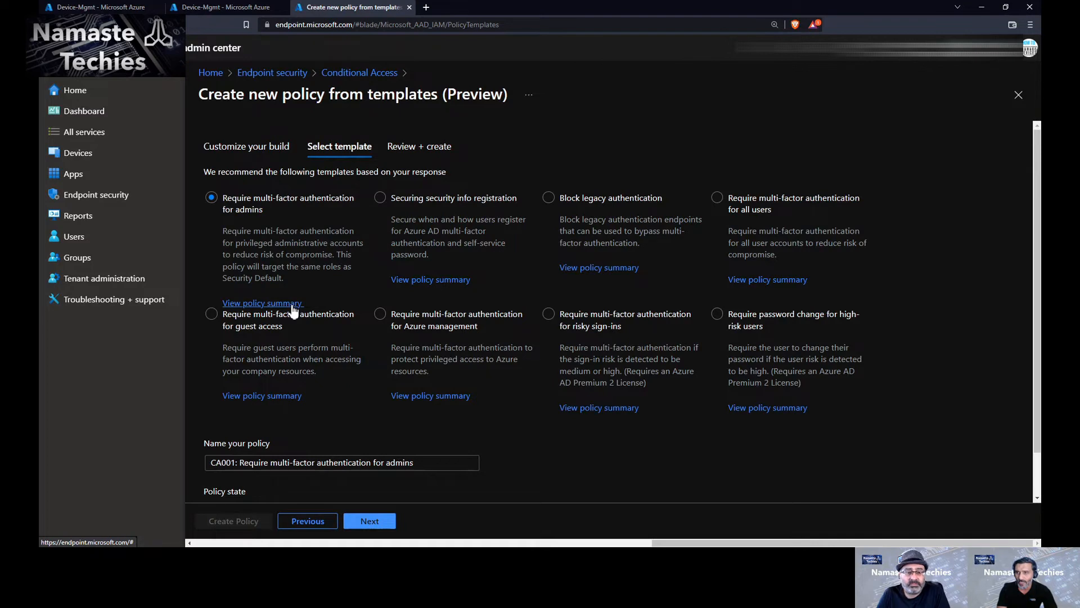
{"action": "left_click", "coordinate": [293, 305]}
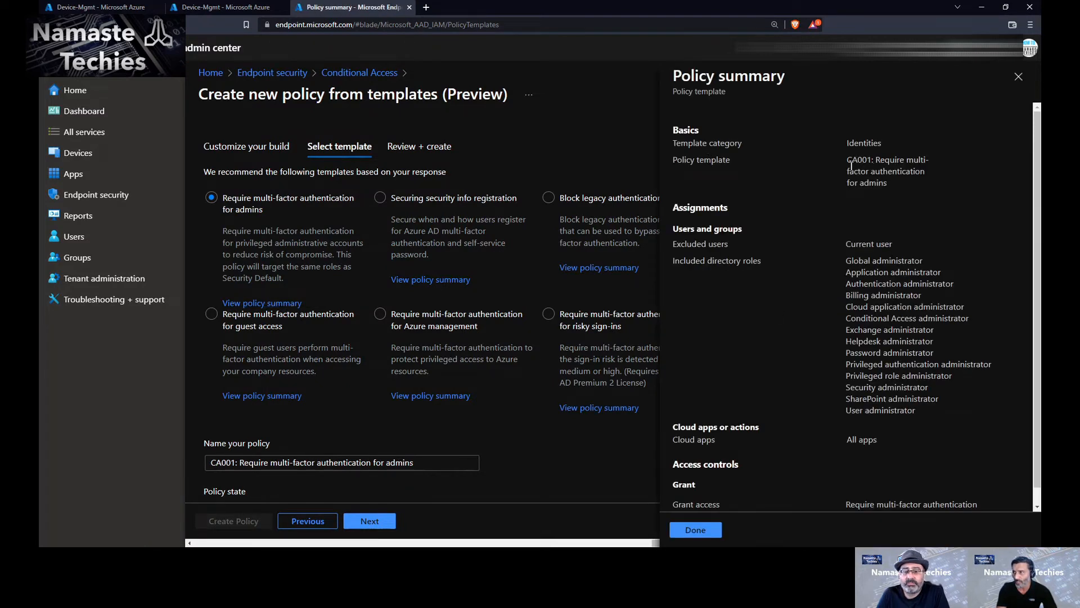
{"action": "left_click_drag", "start_coordinate": [848, 162], "coordinate": [873, 163]}
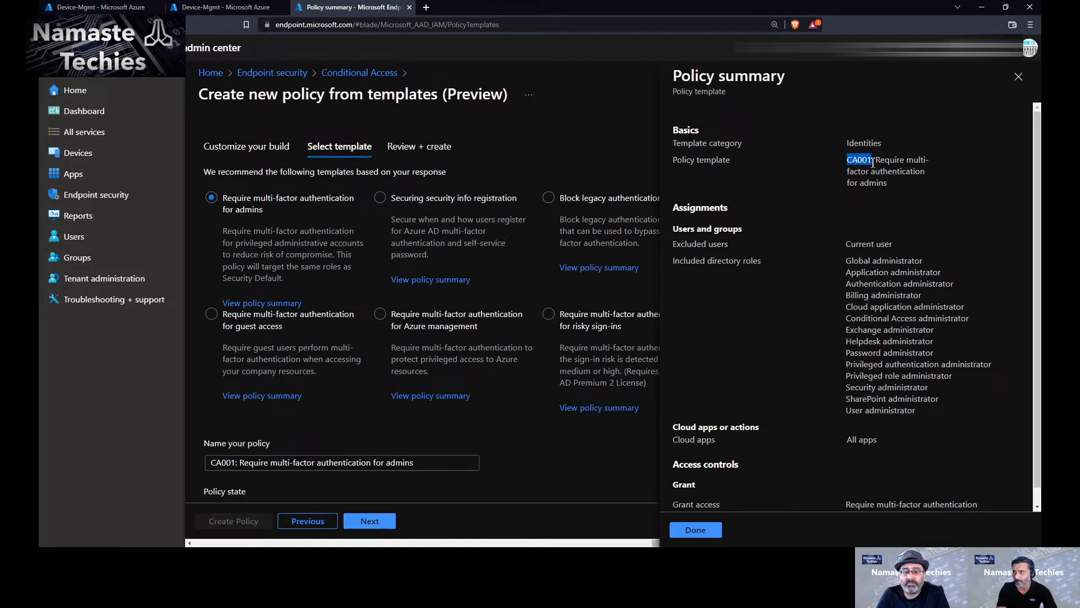
{"action": "left_click", "coordinate": [882, 160]}
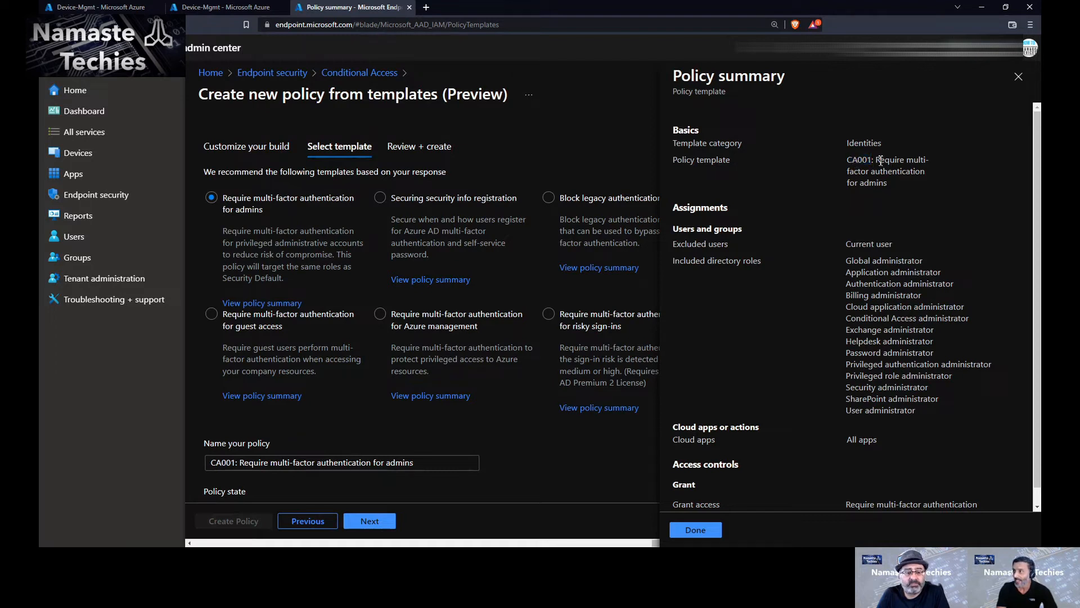
{"action": "left_click_drag", "start_coordinate": [881, 161], "coordinate": [896, 186]}
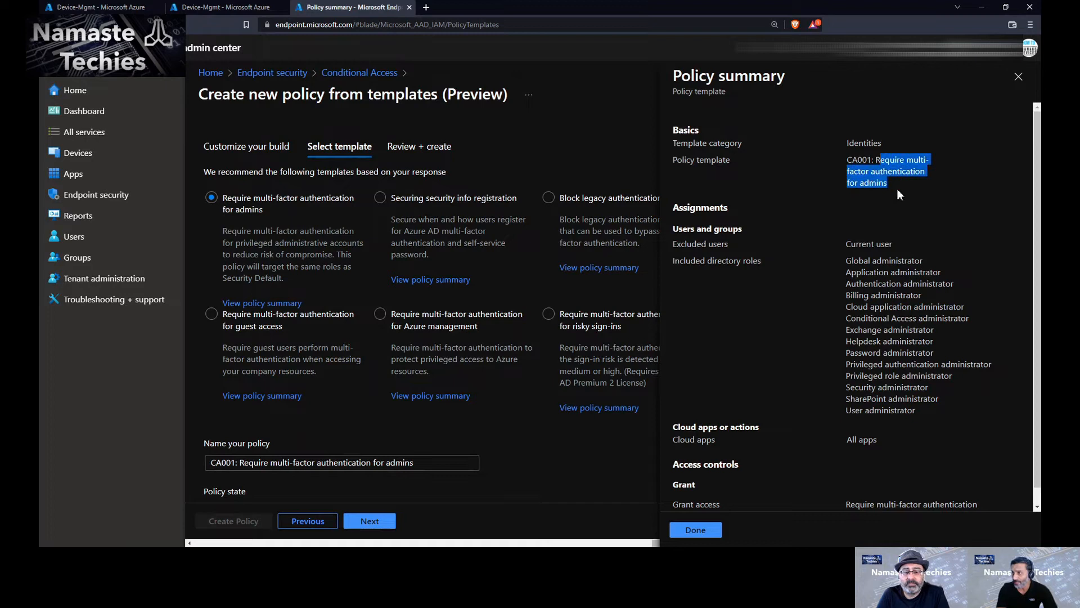
Examine the excluded users and included directory roles in the template's policy summary
{"action": "left_click_drag", "start_coordinate": [846, 242], "coordinate": [896, 245]}
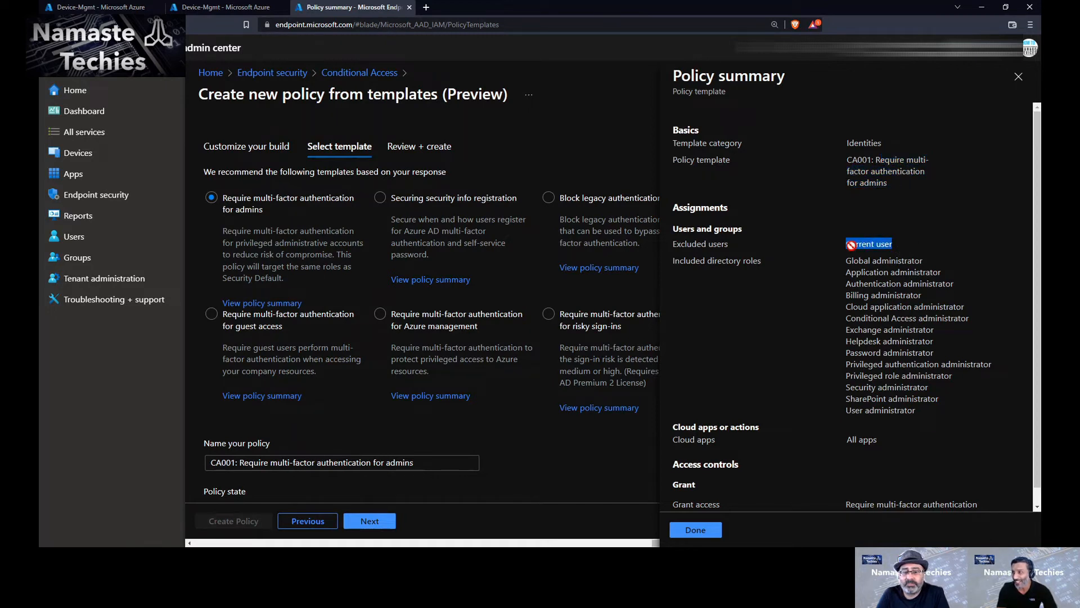
{"action": "left_click", "coordinate": [869, 246]}
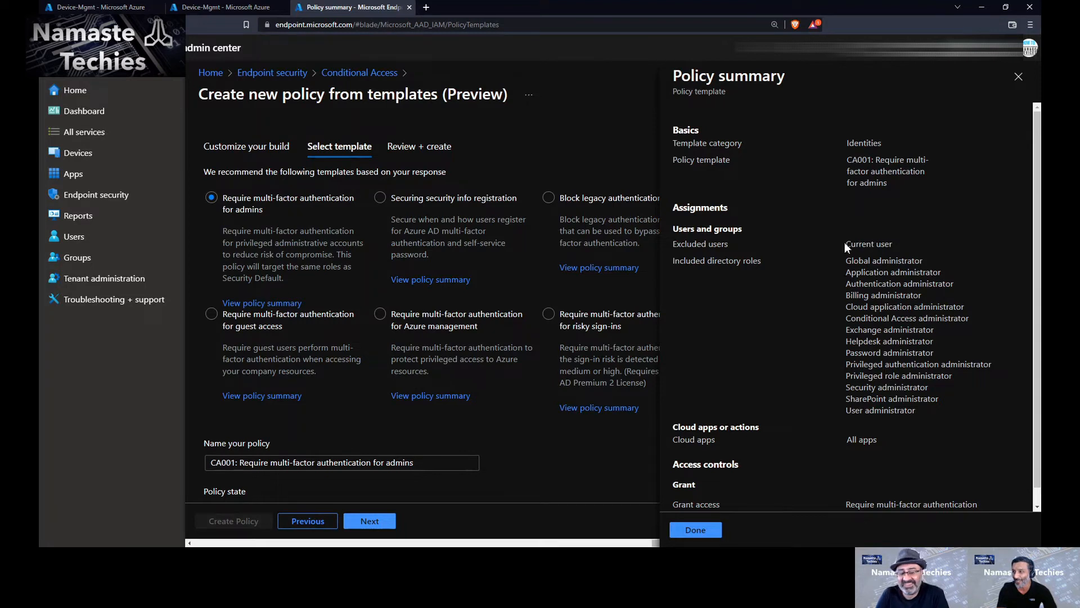
{"action": "left_click_drag", "start_coordinate": [845, 242], "coordinate": [894, 245]}
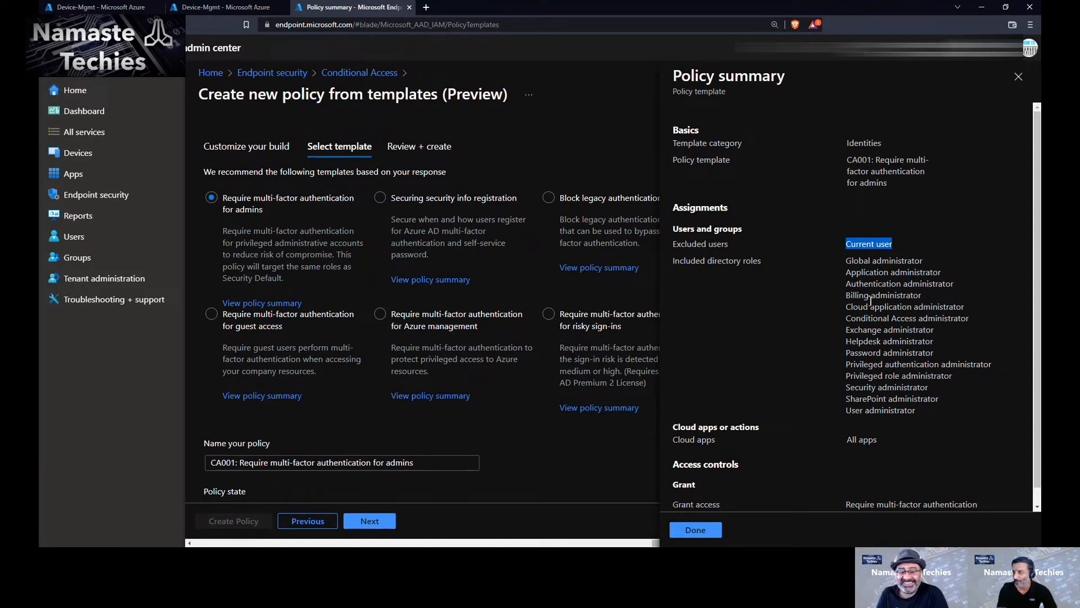
{"action": "left_click_drag", "start_coordinate": [673, 260], "coordinate": [783, 269]}
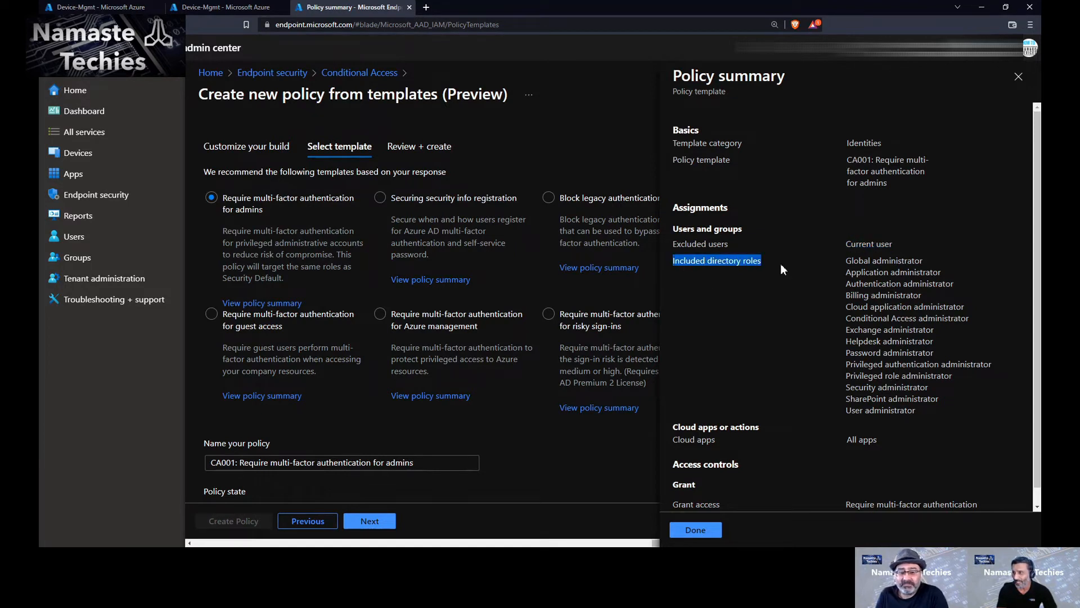
{"action": "left_click_drag", "start_coordinate": [849, 261], "coordinate": [925, 415]}
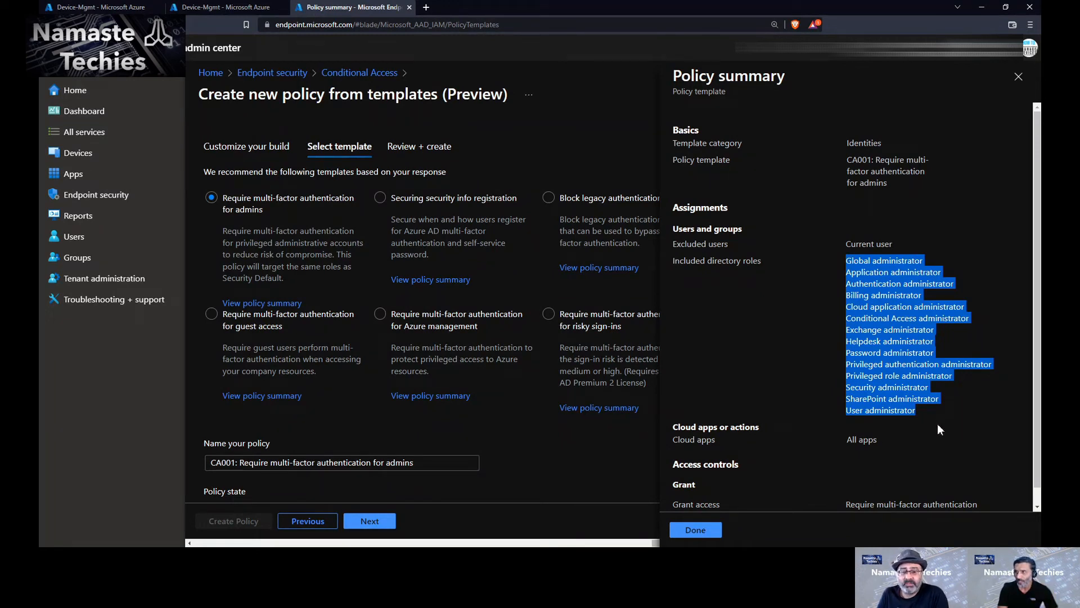
Check the cloud apps and grant access control in the policy summary, then close the summary
{"action": "left_click_drag", "start_coordinate": [848, 439], "coordinate": [875, 445]}
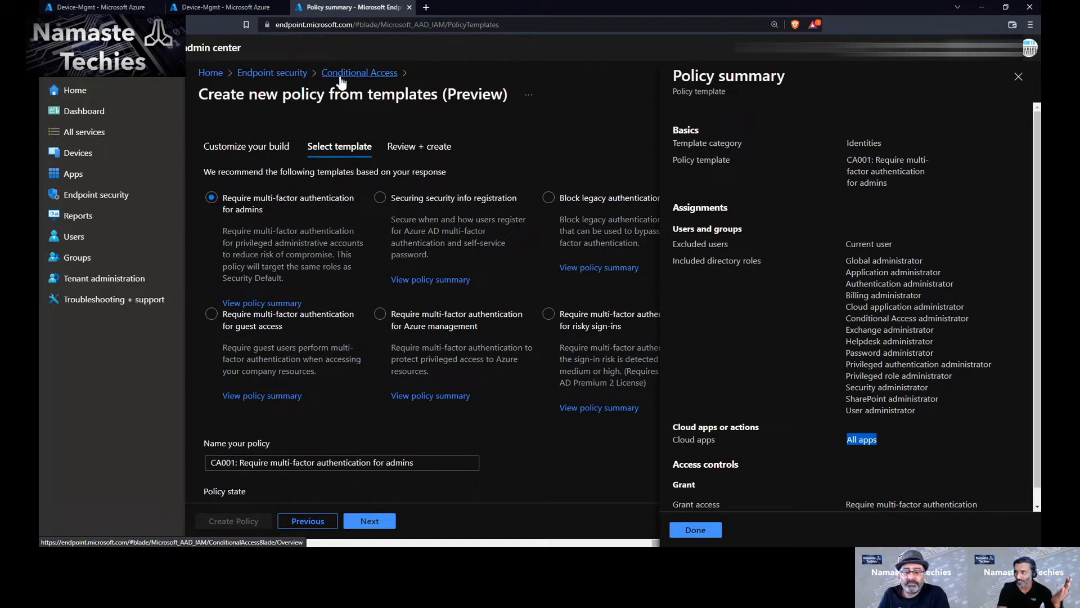
{"action": "scroll", "coordinate": [933, 390], "scroll_direction": "down", "scroll_amount": 1}
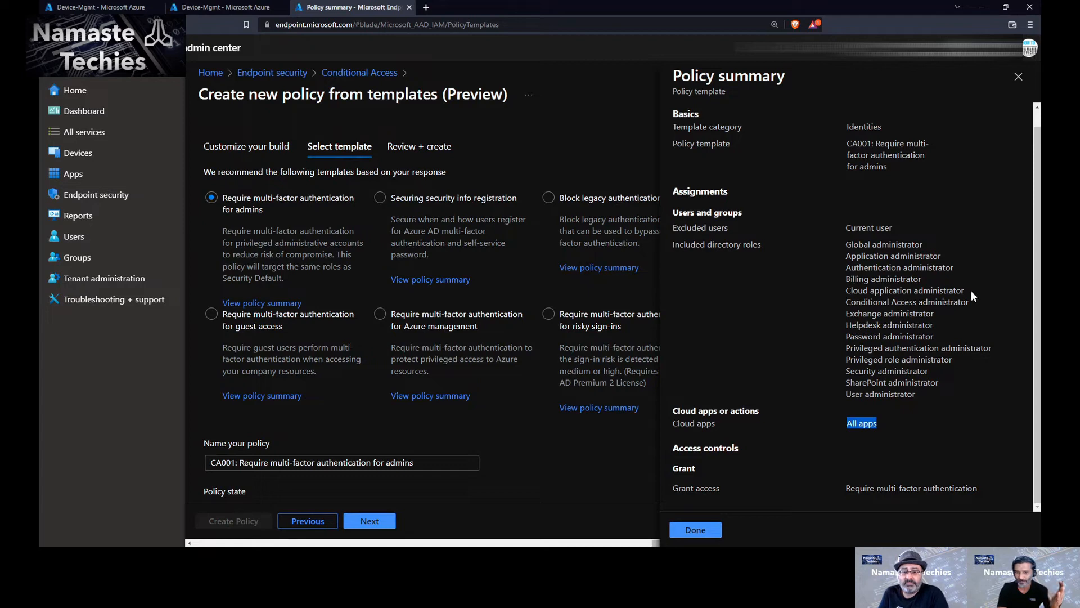
{"action": "left_click_drag", "start_coordinate": [933, 393], "coordinate": [846, 254]}
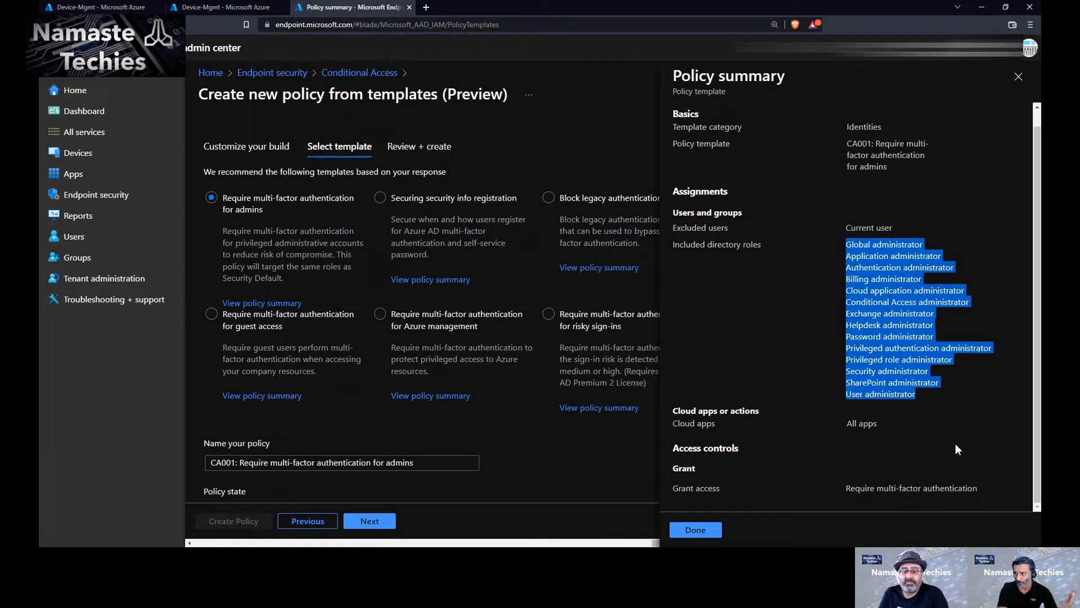
{"action": "left_click_drag", "start_coordinate": [851, 491], "coordinate": [981, 494]}
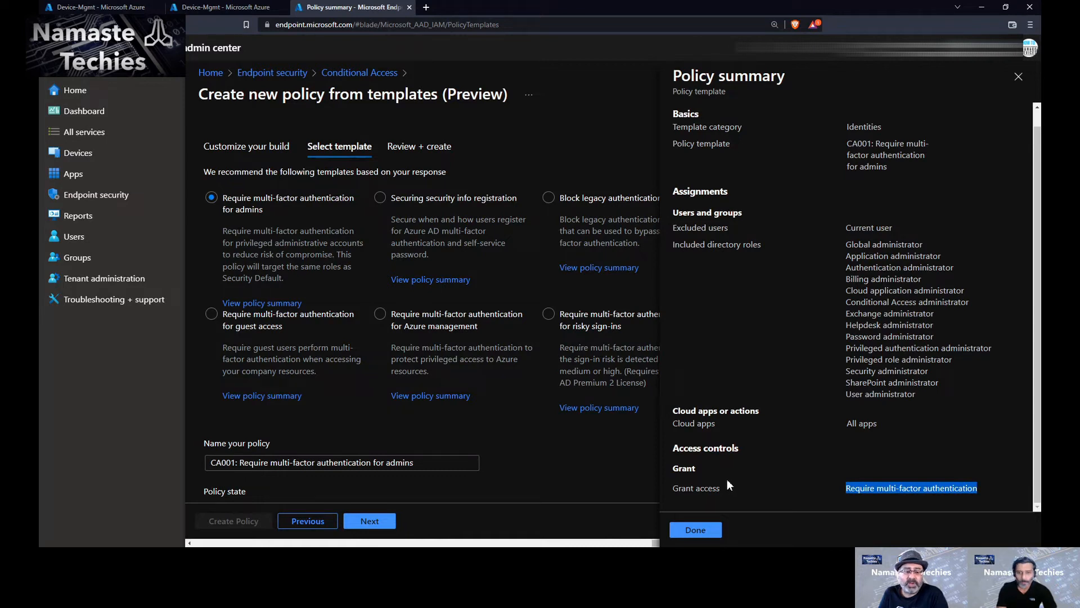
{"action": "left_click", "coordinate": [696, 534]}
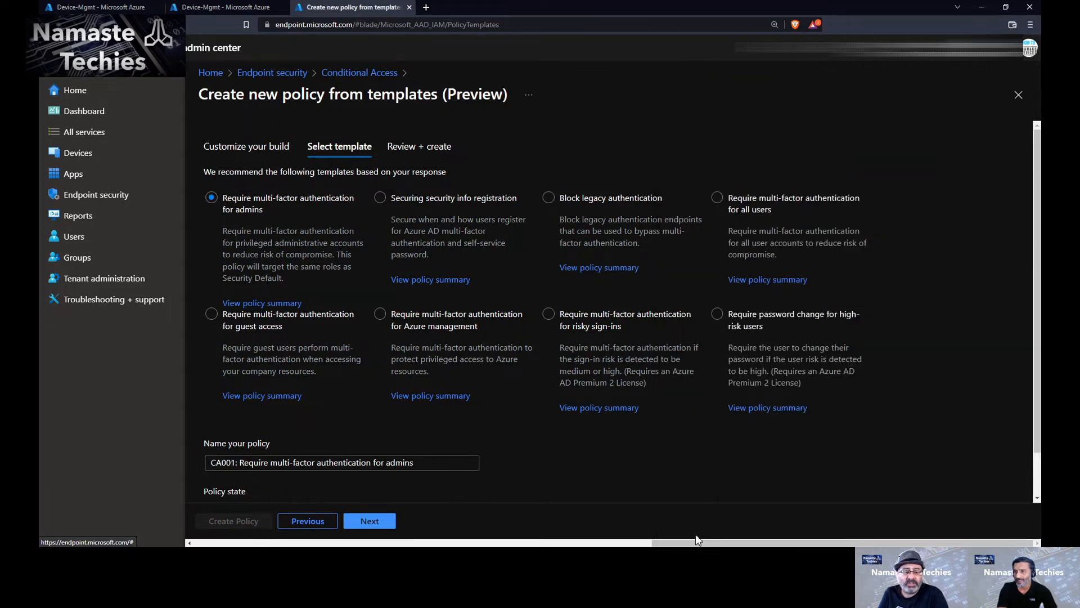
Name the policy "MFA for NT Admins" and continue to the review stage with the Report-only state
{"action": "left_click_drag", "start_coordinate": [434, 466], "coordinate": [198, 453]}
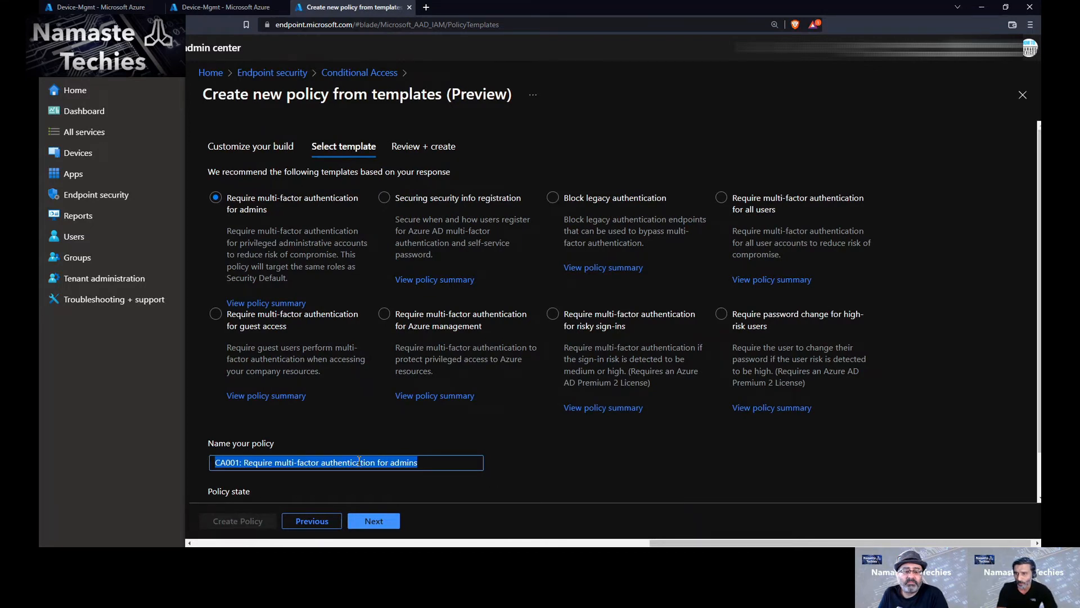
{"action": "type", "text": "M"}
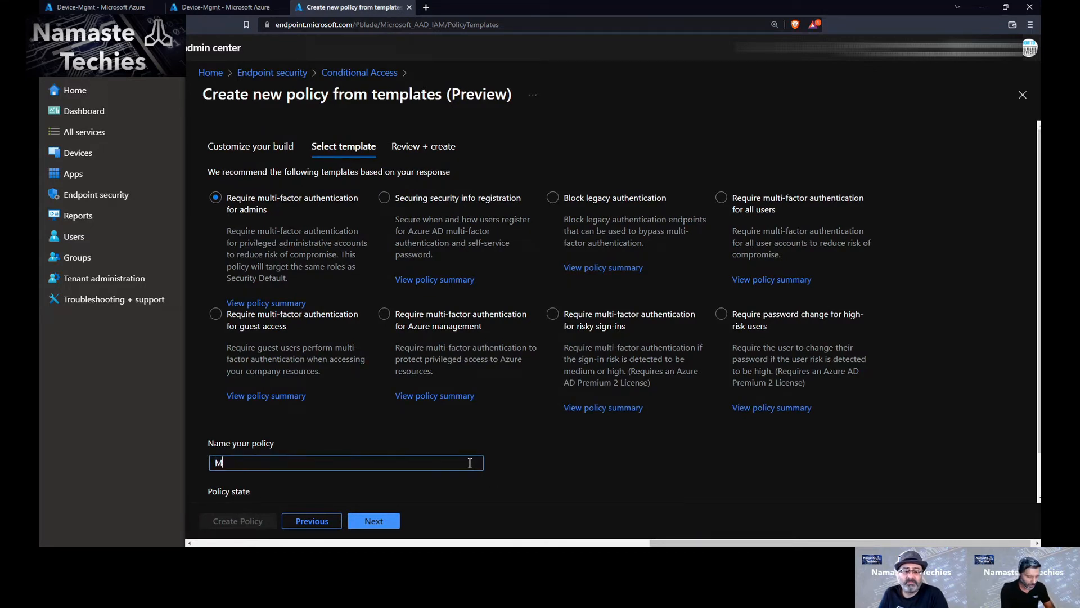
{"action": "type", "text": "FA N"}
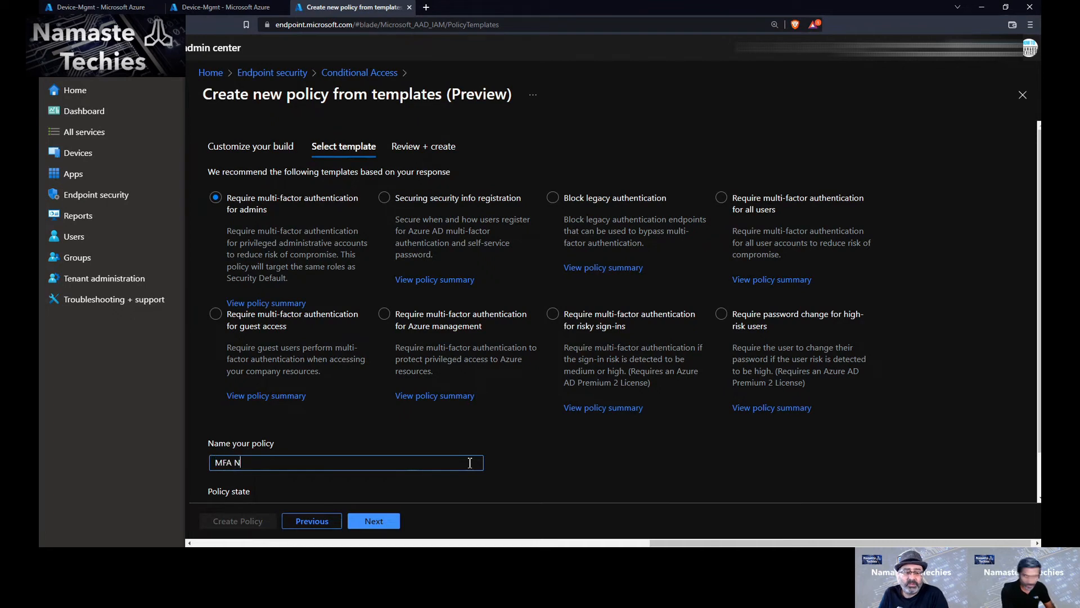
{"action": "type", "text": "Tfor NT"}
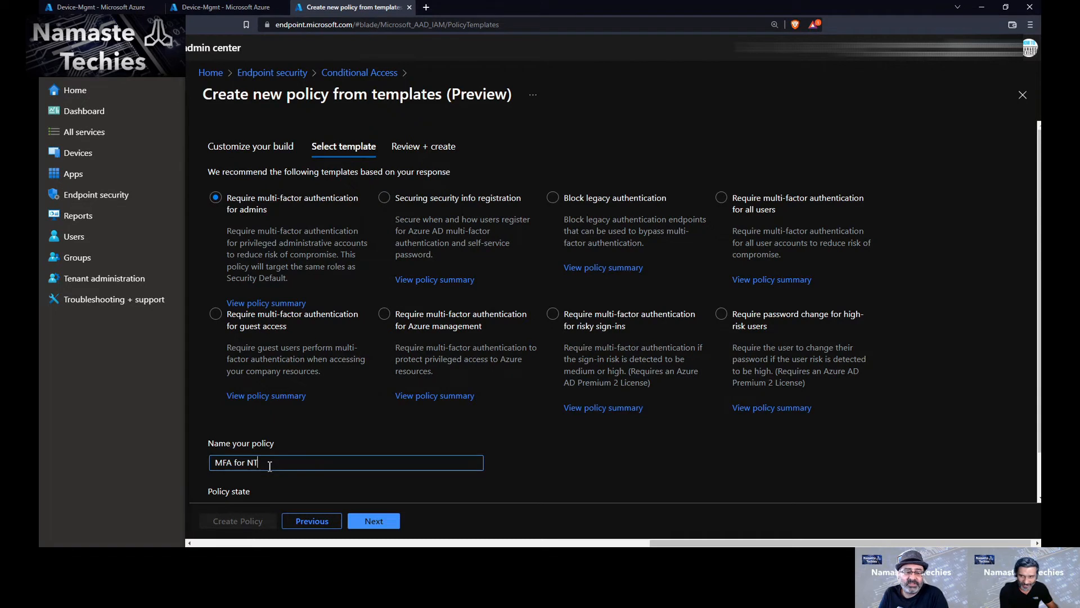
{"action": "type", "text": "Admins"}
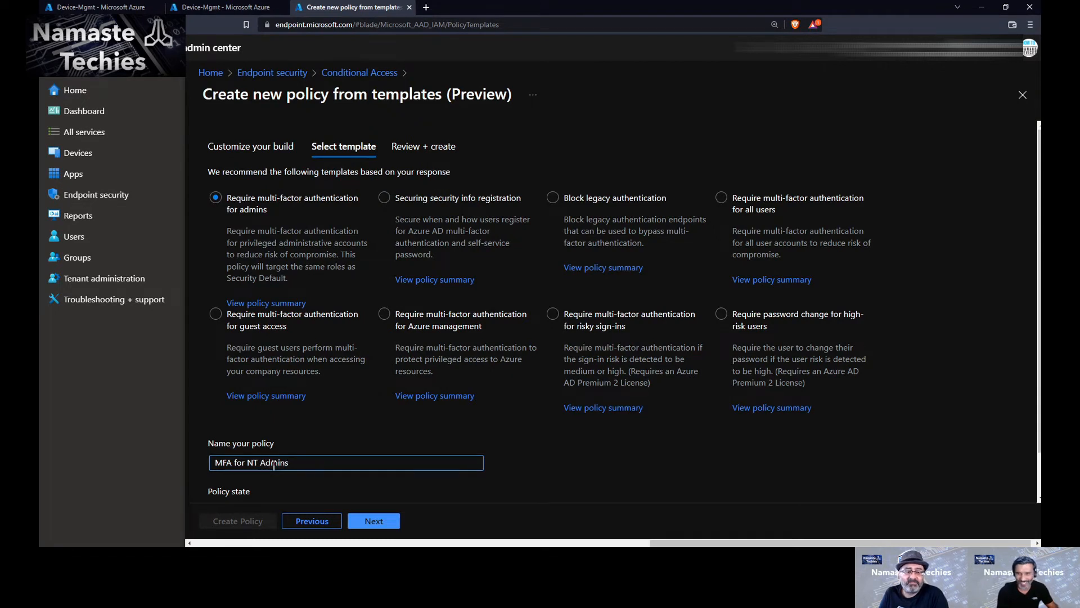
{"action": "scroll", "coordinate": [596, 446], "scroll_direction": "down", "scroll_amount": 1}
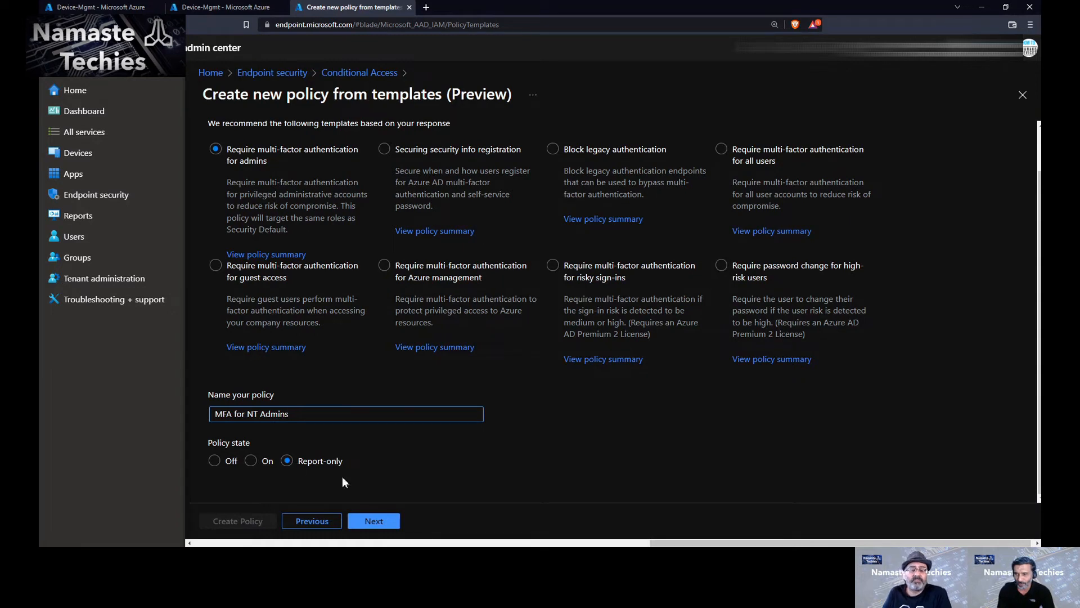
{"action": "left_click", "coordinate": [386, 521]}
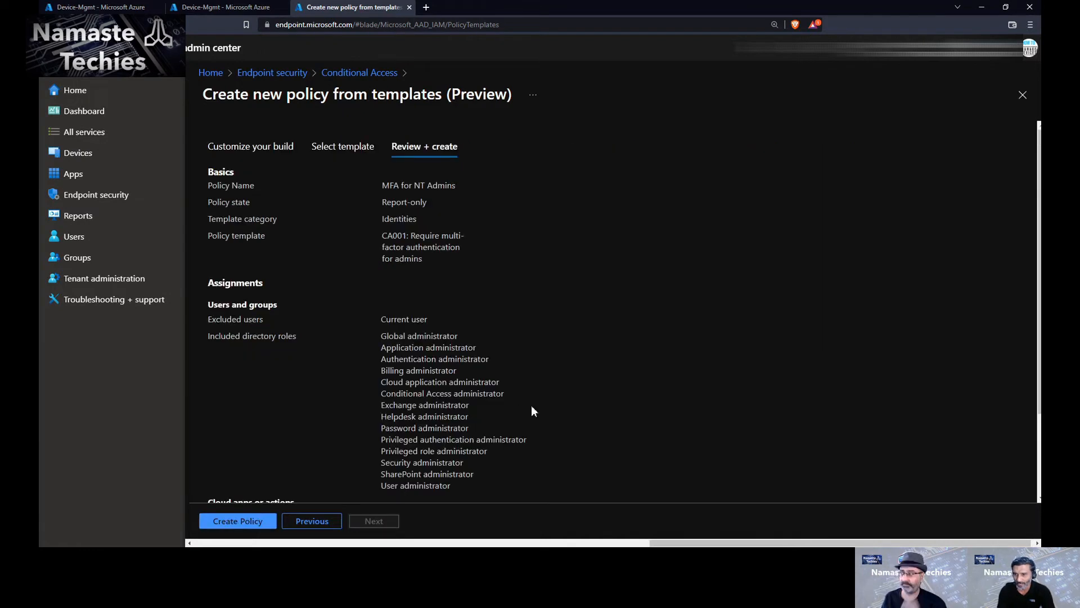
Review the policy's basics, assignments and access controls, and create the policy
{"action": "scroll", "coordinate": [552, 285], "scroll_direction": "down", "scroll_amount": 2}
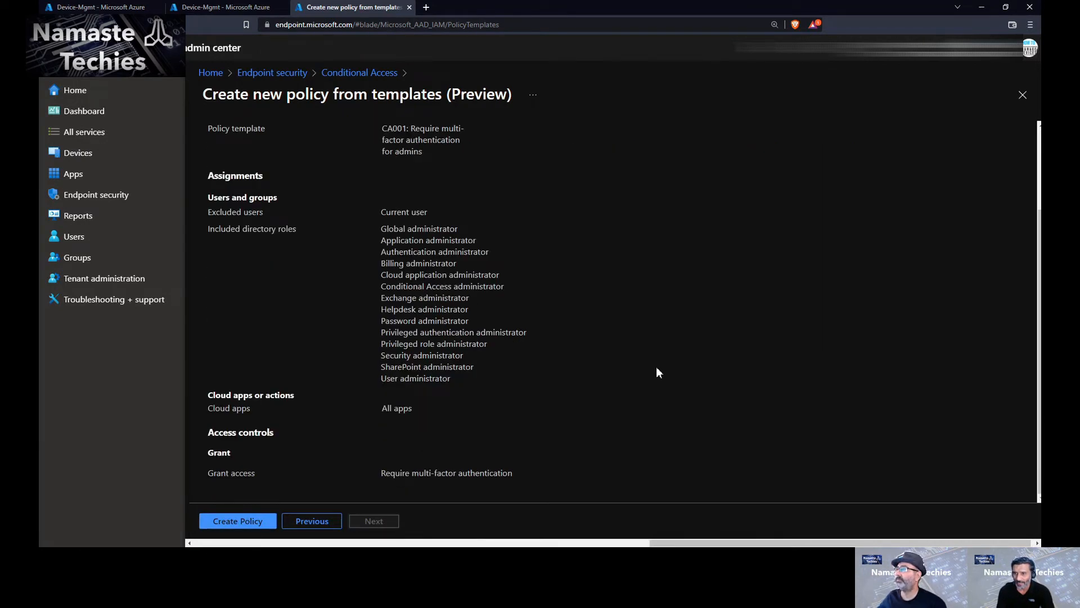
{"action": "scroll", "coordinate": [659, 371], "scroll_direction": "up", "scroll_amount": 3}
{"action": "scroll", "coordinate": [653, 366], "scroll_direction": "down", "scroll_amount": 3}
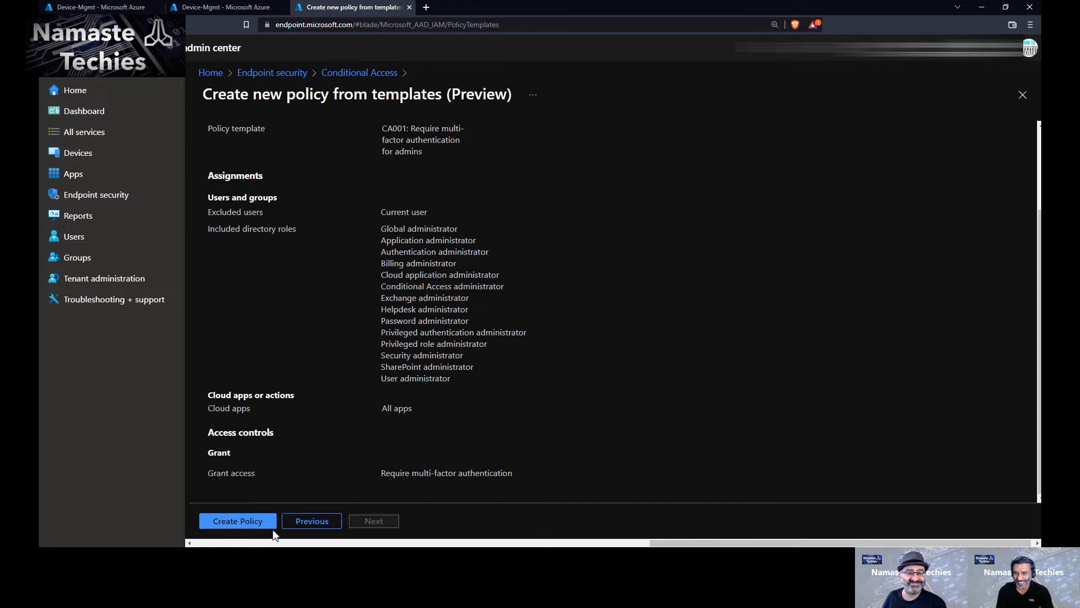
{"action": "left_click", "coordinate": [243, 523]}
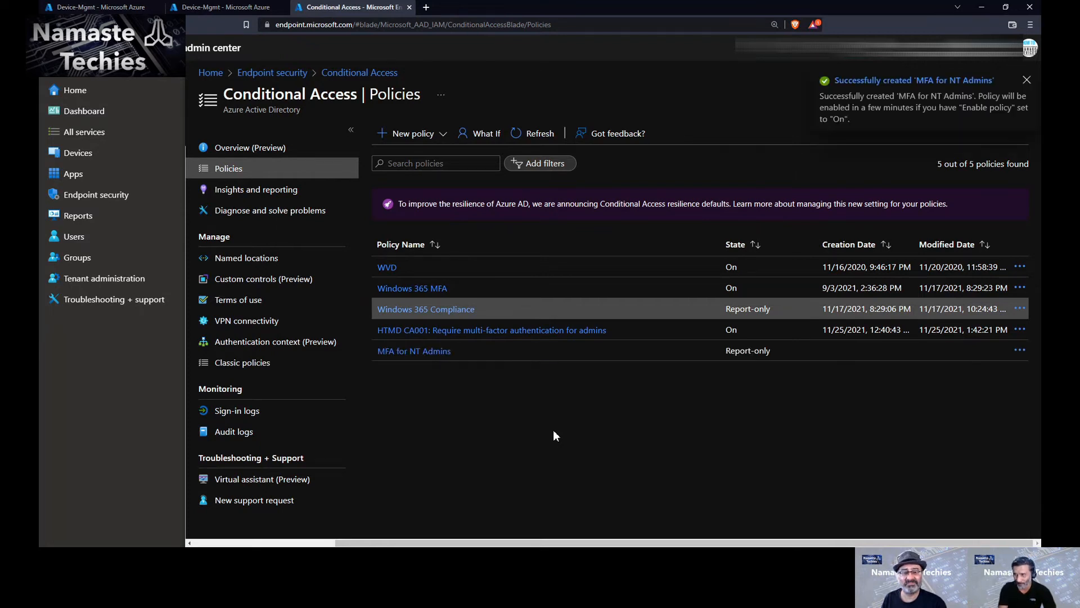
Open the "MFA for NT Admins" policy and review its included and excluded users
{"action": "left_click", "coordinate": [433, 353]}
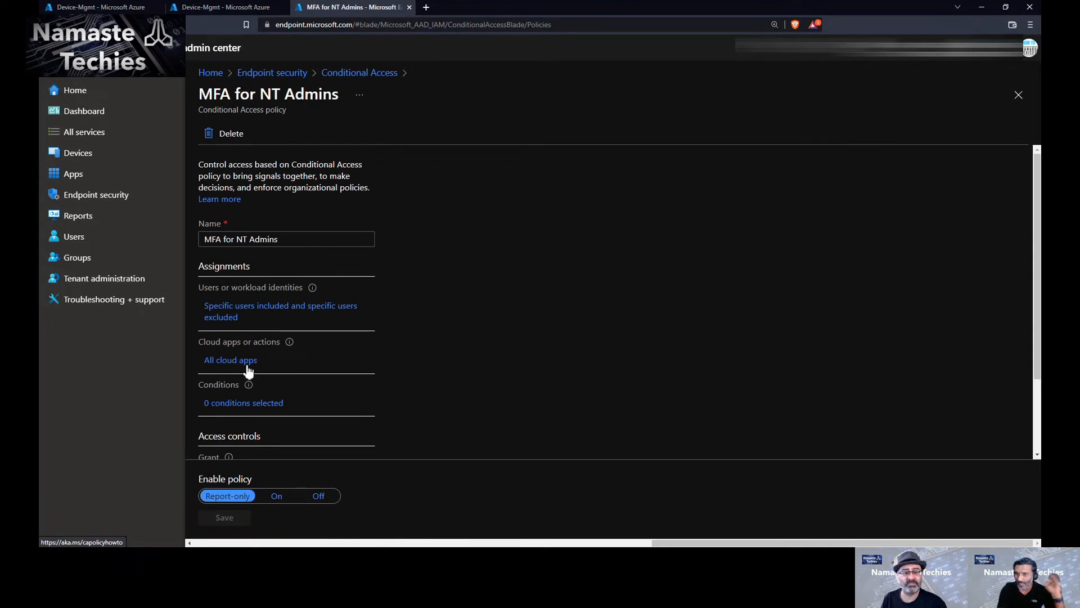
{"action": "scroll", "coordinate": [282, 390], "scroll_direction": "down", "scroll_amount": 2}
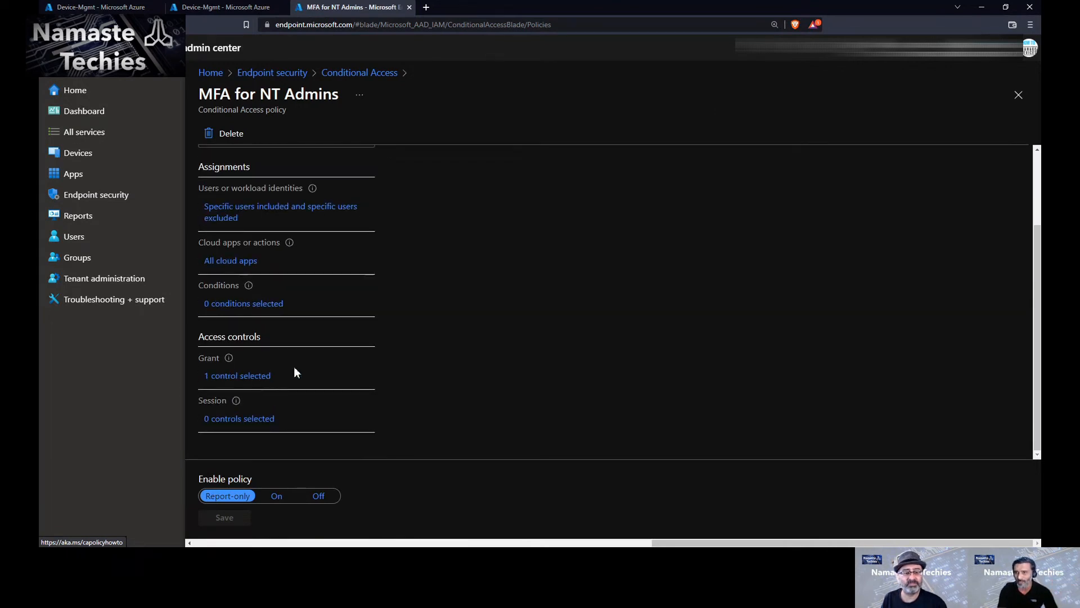
{"action": "scroll", "coordinate": [295, 372], "scroll_direction": "up", "scroll_amount": 2}
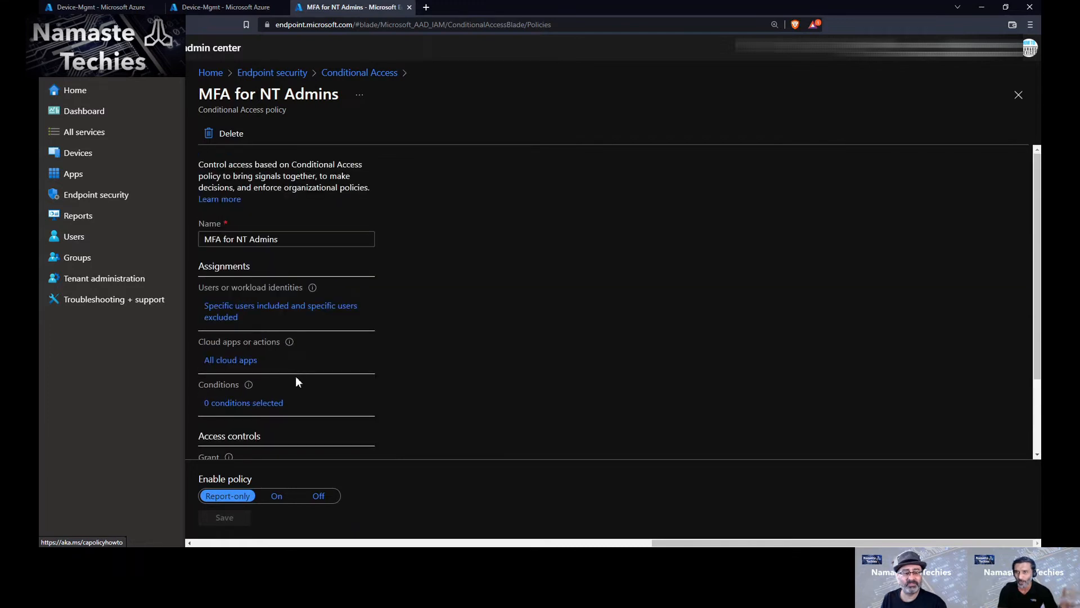
{"action": "left_click", "coordinate": [270, 314]}
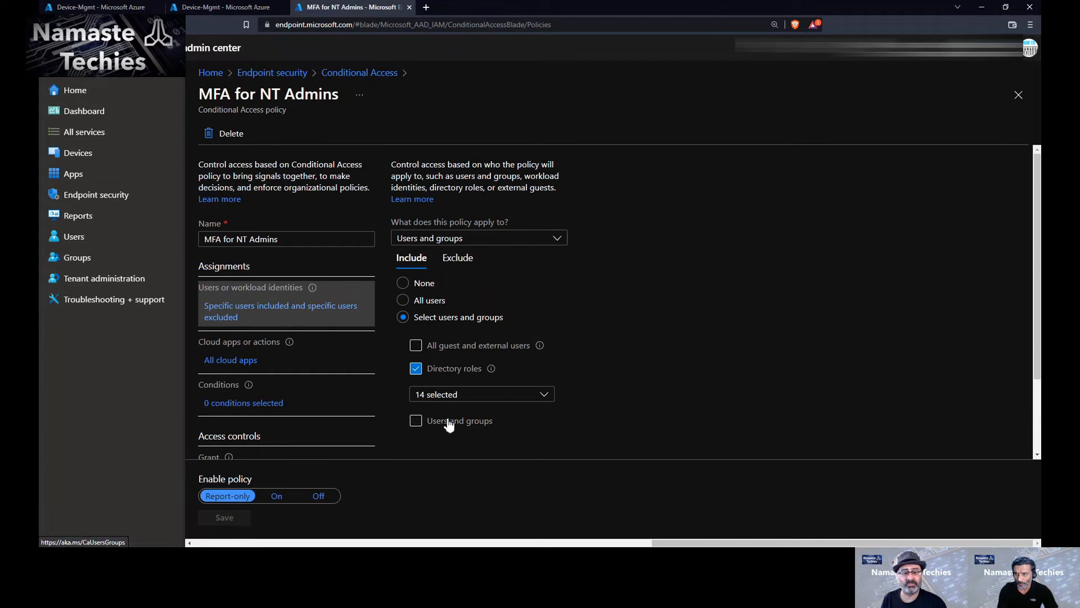
{"action": "left_click", "coordinate": [463, 264]}
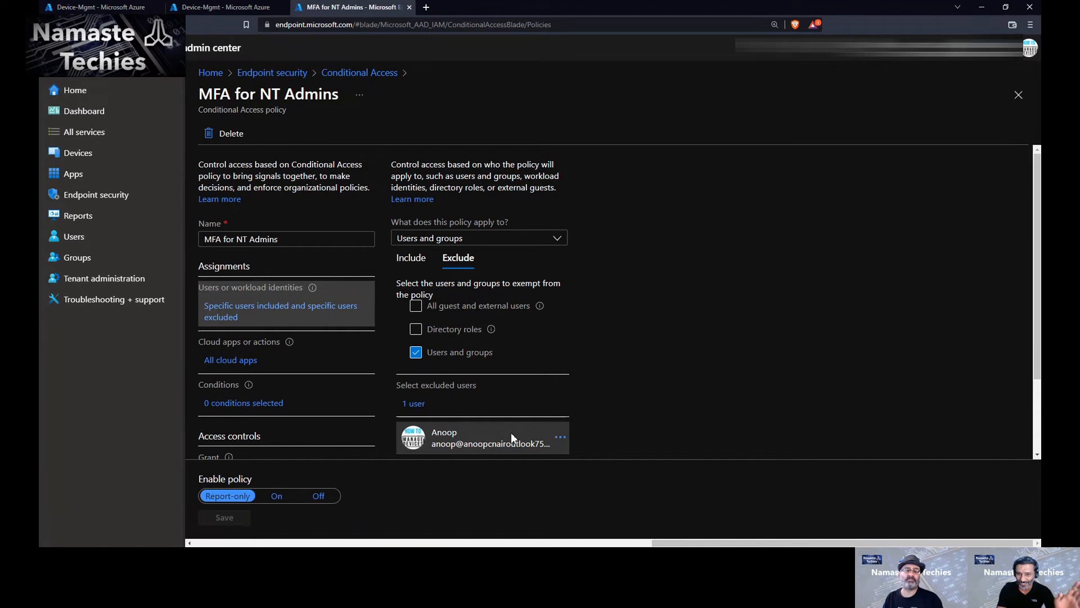
{"action": "scroll", "coordinate": [647, 344], "scroll_direction": "down", "scroll_amount": 1}
{"action": "scroll", "coordinate": [734, 384], "scroll_direction": "up", "scroll_amount": 1}
Browse the individual apps selectable under the policy's cloud apps assignment, then restore the All cloud apps option
{"action": "left_click", "coordinate": [224, 363]}
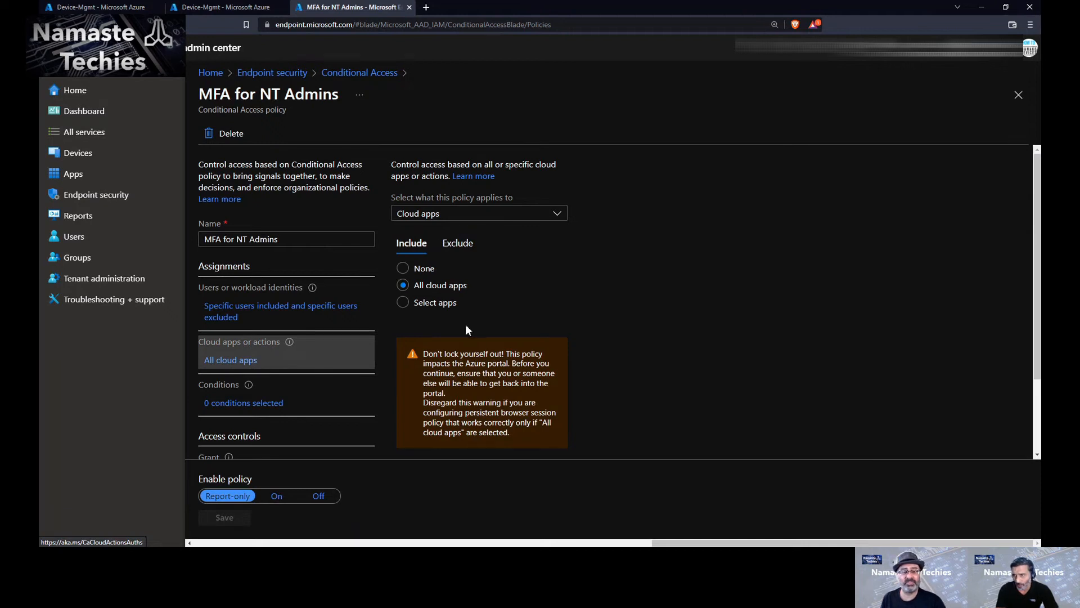
{"action": "left_click", "coordinate": [432, 304]}
{"action": "left_click", "coordinate": [470, 375]}
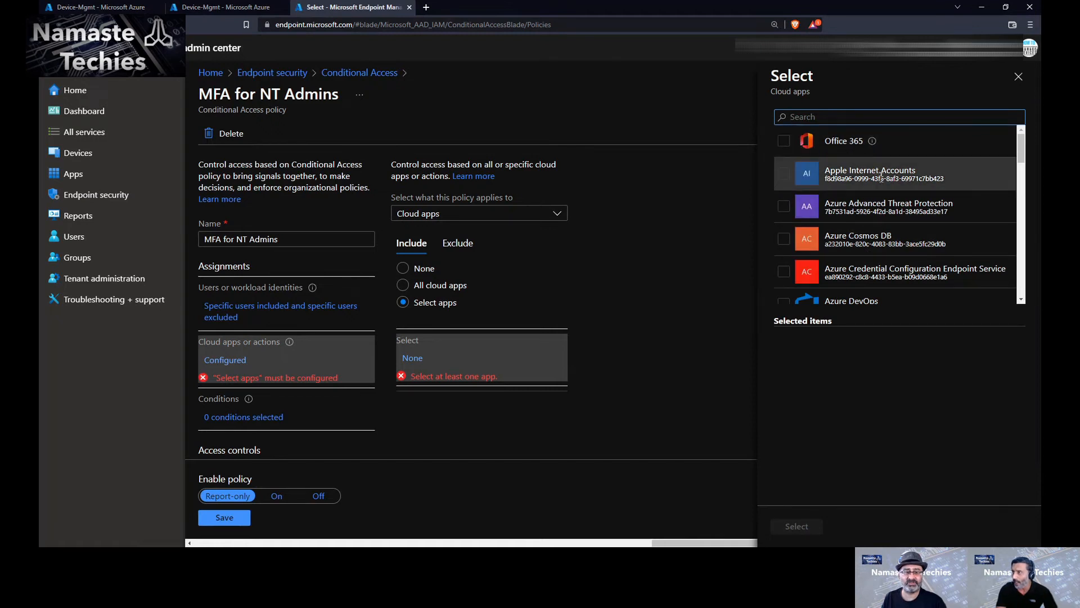
{"action": "scroll", "coordinate": [872, 208], "scroll_direction": "down", "scroll_amount": 2}
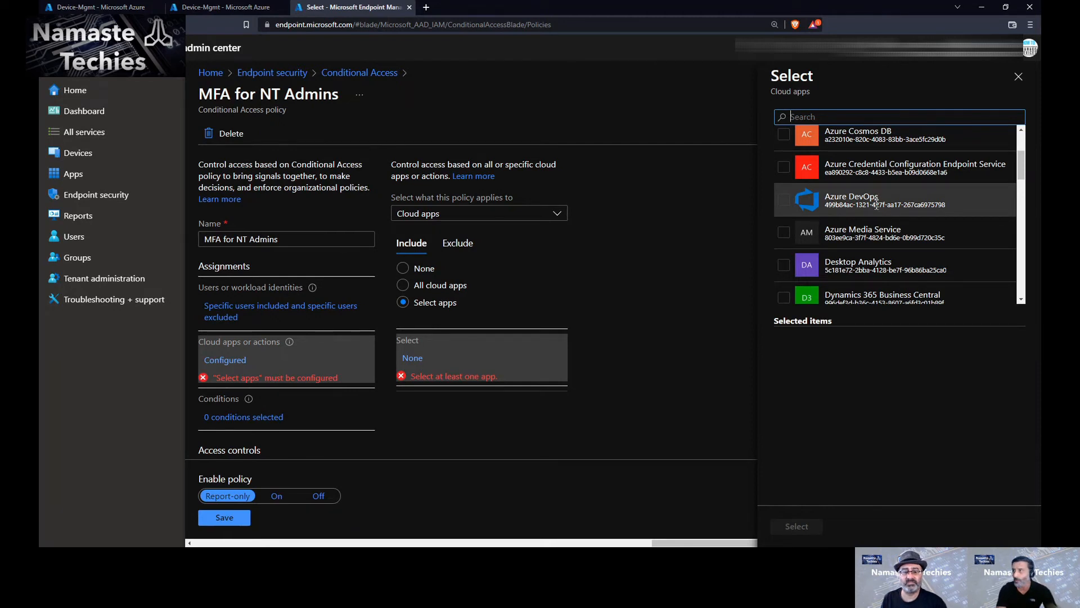
{"action": "left_click", "coordinate": [403, 285]}
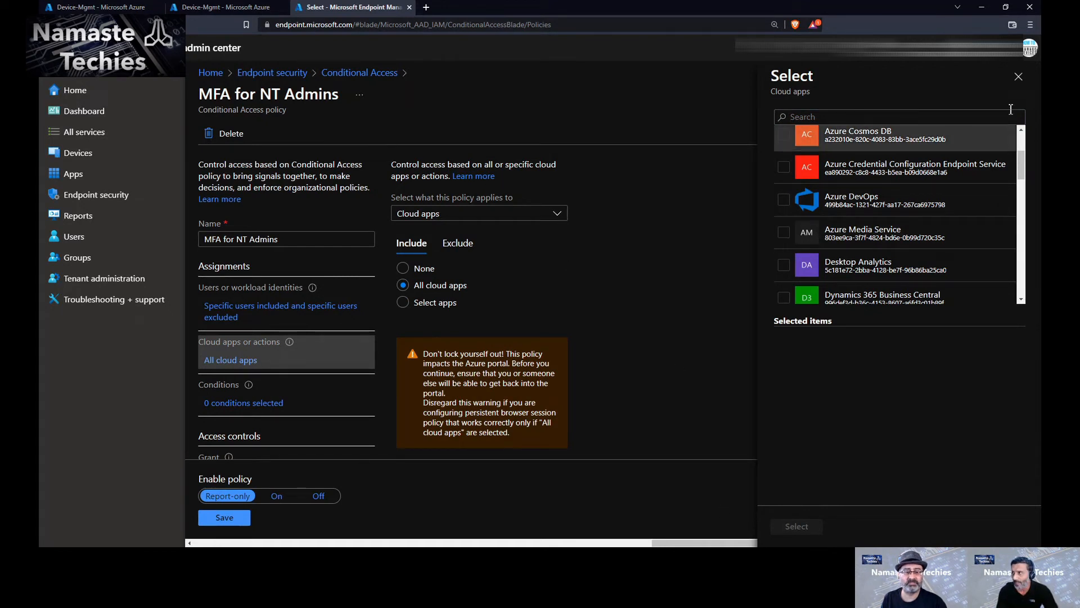
{"action": "left_click", "coordinate": [1019, 76]}
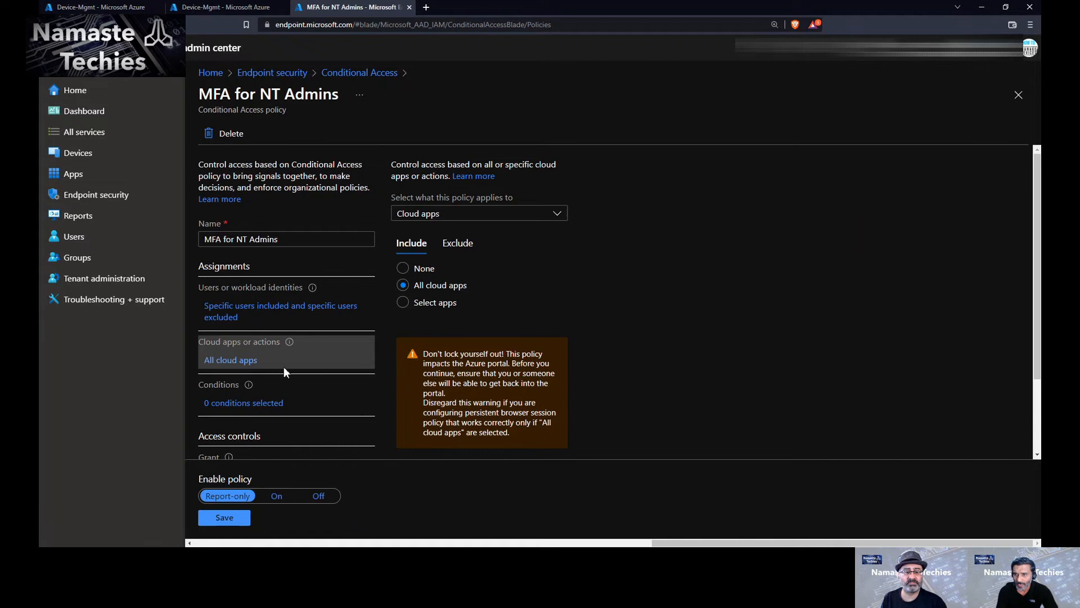
Examine the policy's available conditions and its grant access controls, leaving both unchanged
{"action": "left_click", "coordinate": [260, 410]}
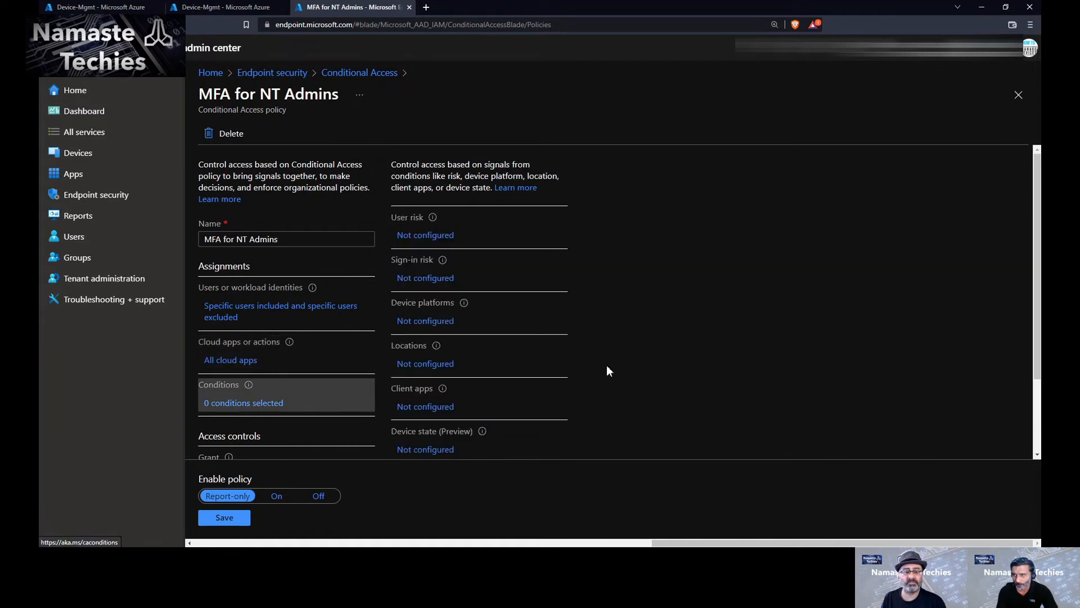
{"action": "scroll", "coordinate": [259, 388], "scroll_direction": "down", "scroll_amount": 2}
{"action": "left_click", "coordinate": [258, 376]}
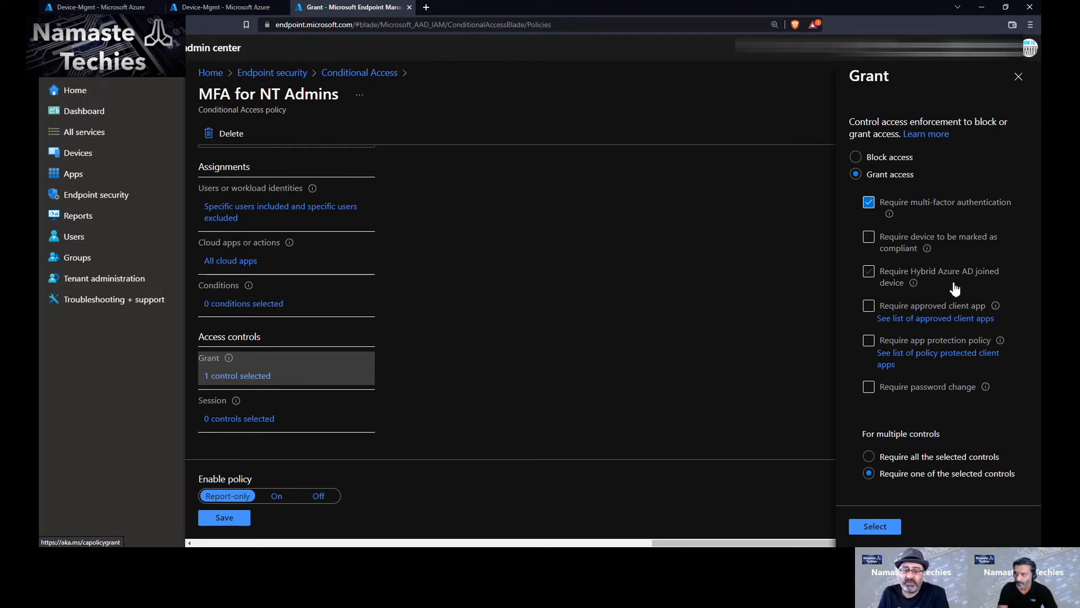
{"action": "mouse_move", "coordinate": [929, 250]}
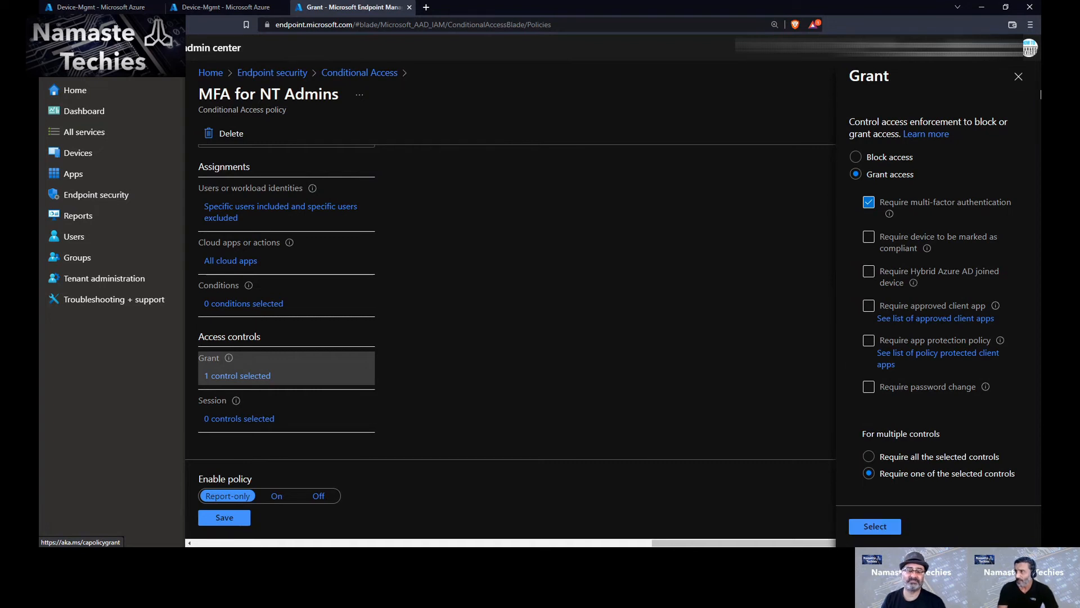
{"action": "left_click", "coordinate": [1018, 77]}
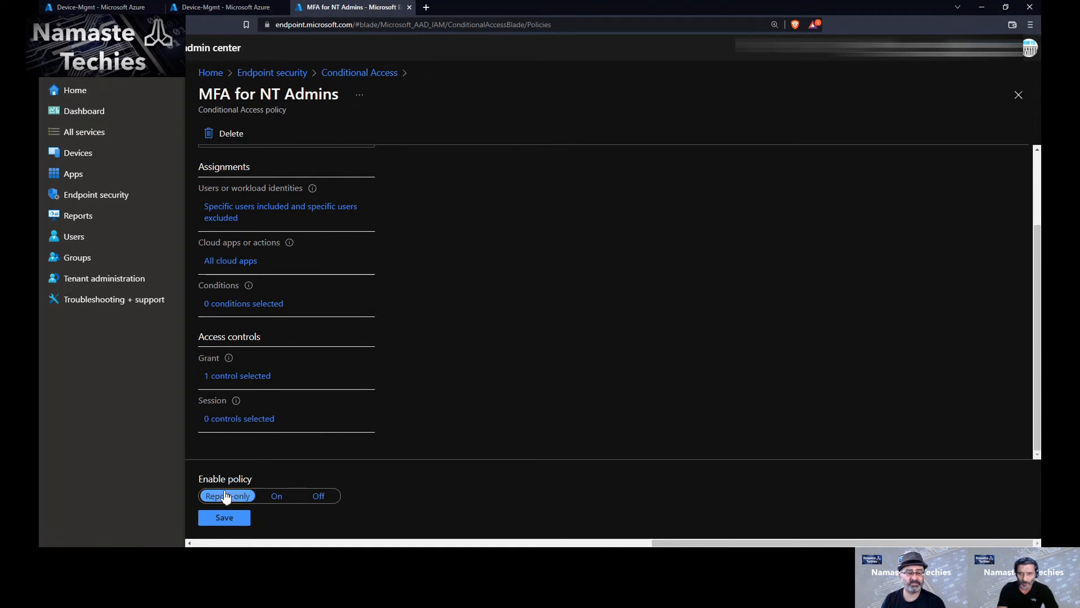
Switch the "MFA for NT Admins" policy to On, save it, and refresh the policies list
{"action": "left_click", "coordinate": [283, 497]}
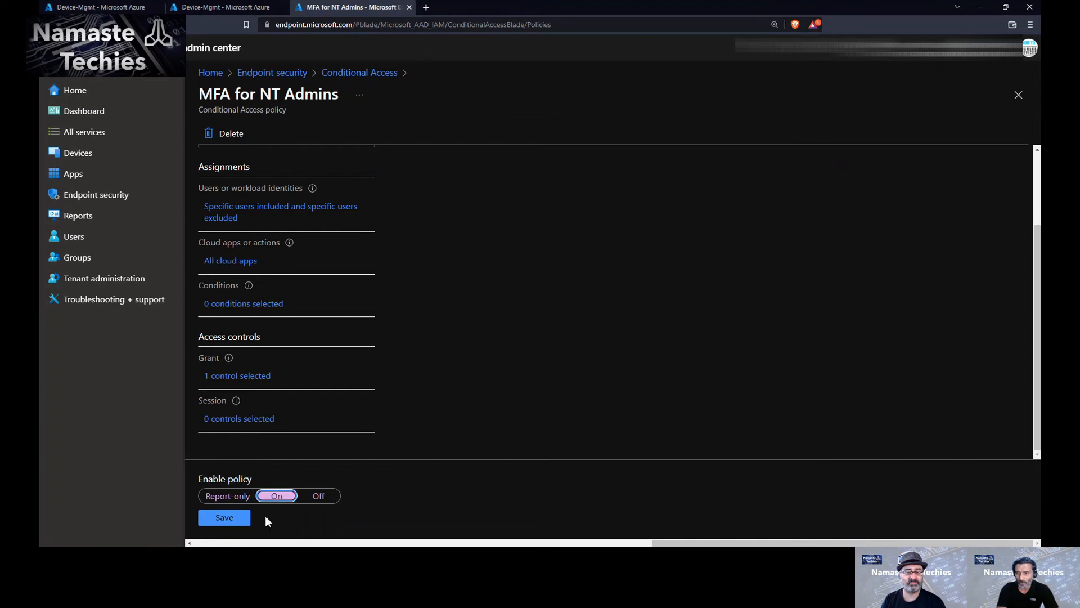
{"action": "left_click", "coordinate": [232, 498]}
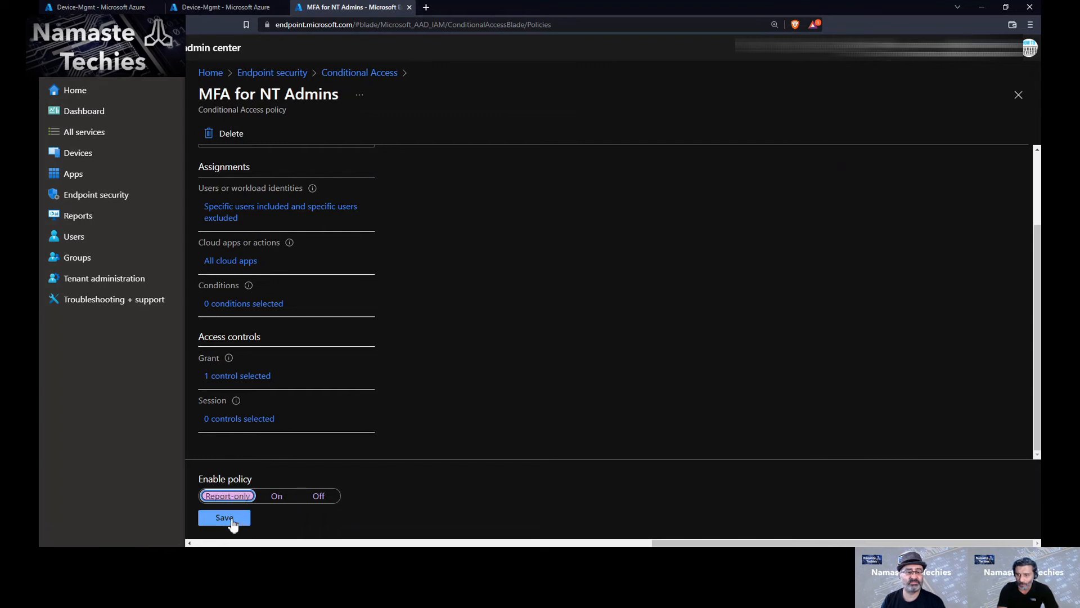
{"action": "left_click", "coordinate": [277, 497]}
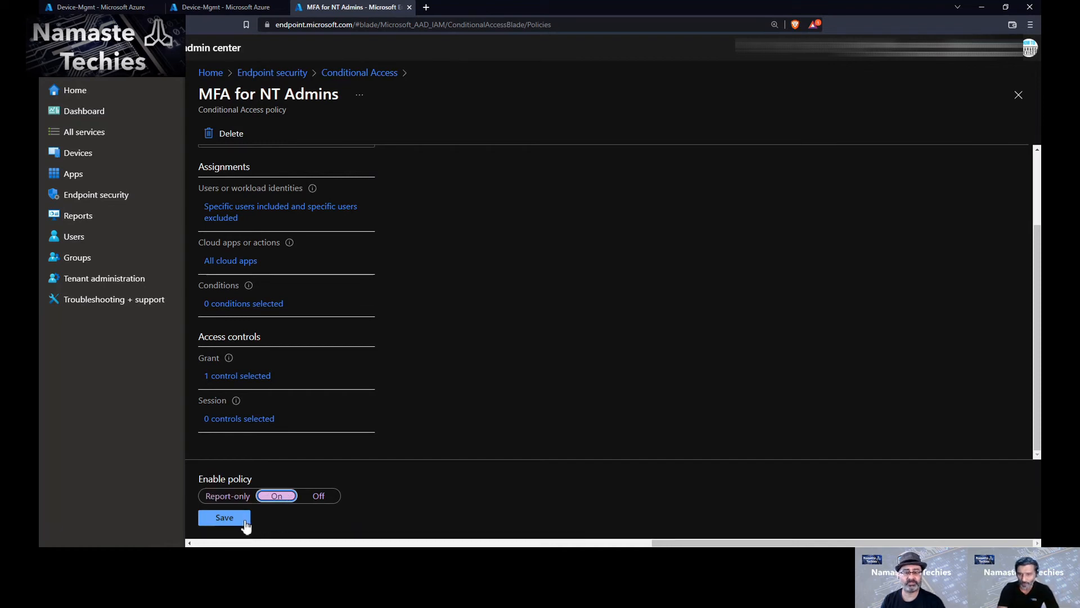
{"action": "left_click", "coordinate": [245, 523]}
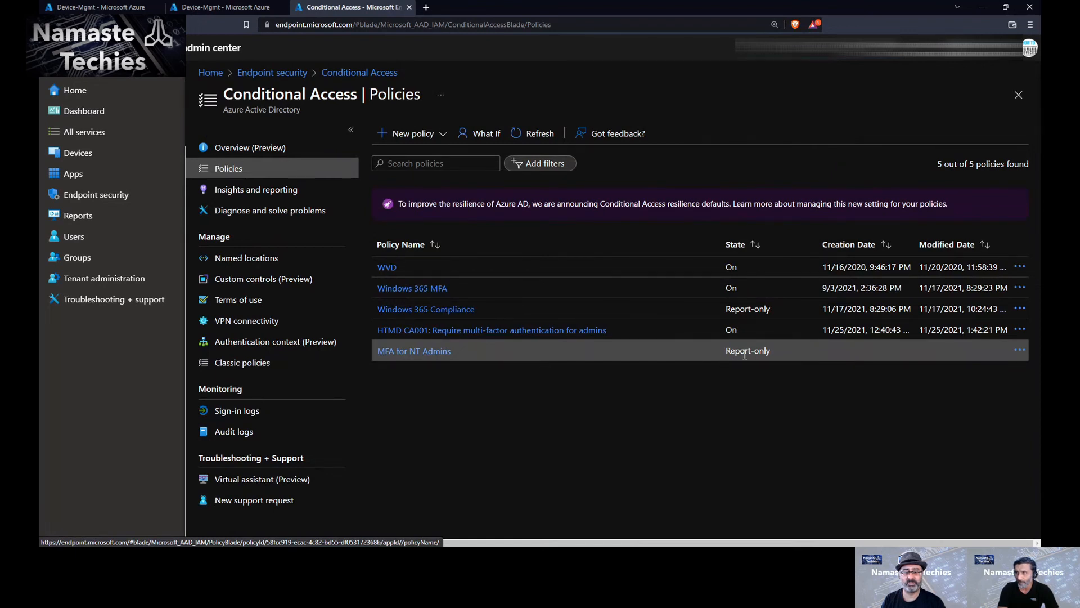
{"action": "left_click", "coordinate": [543, 139]}
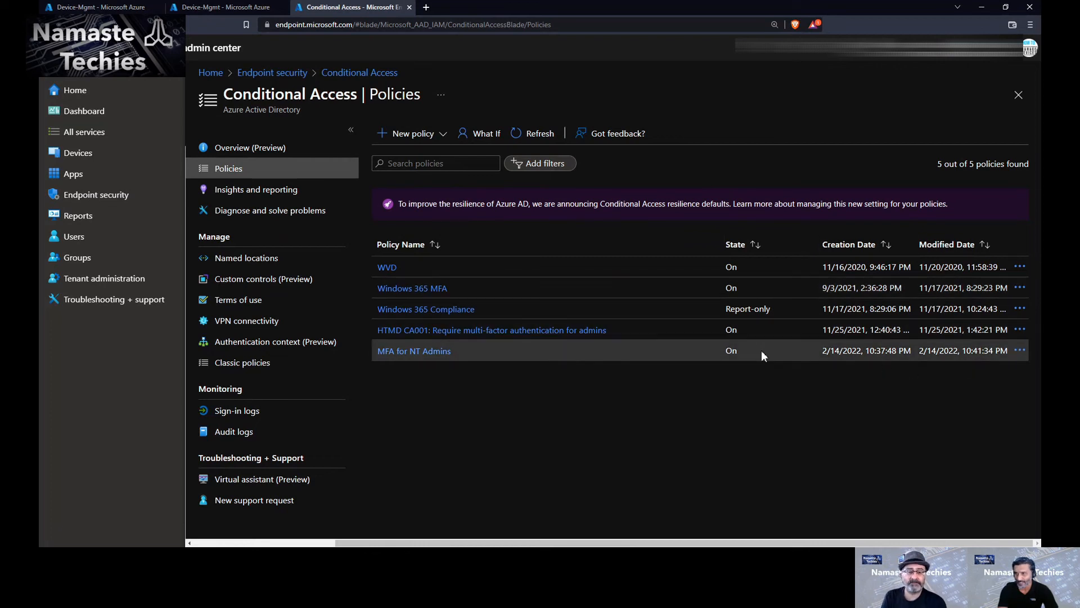
View the "Windows 365 MFA" policy's settings, then return to the Conditional Access policies list
{"action": "left_click", "coordinate": [428, 290]}
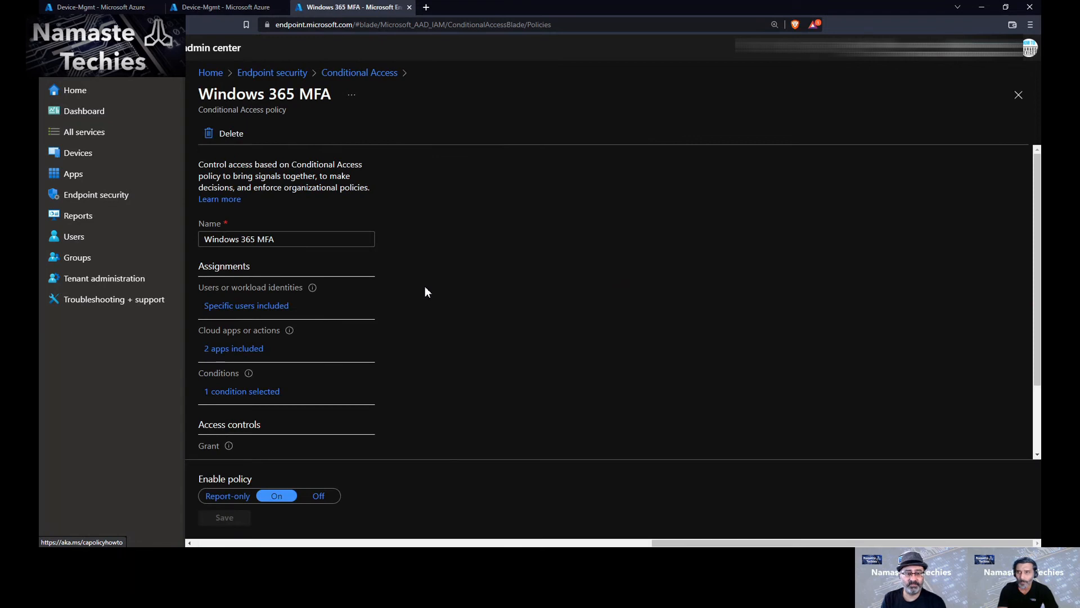
{"action": "left_click", "coordinate": [357, 74]}
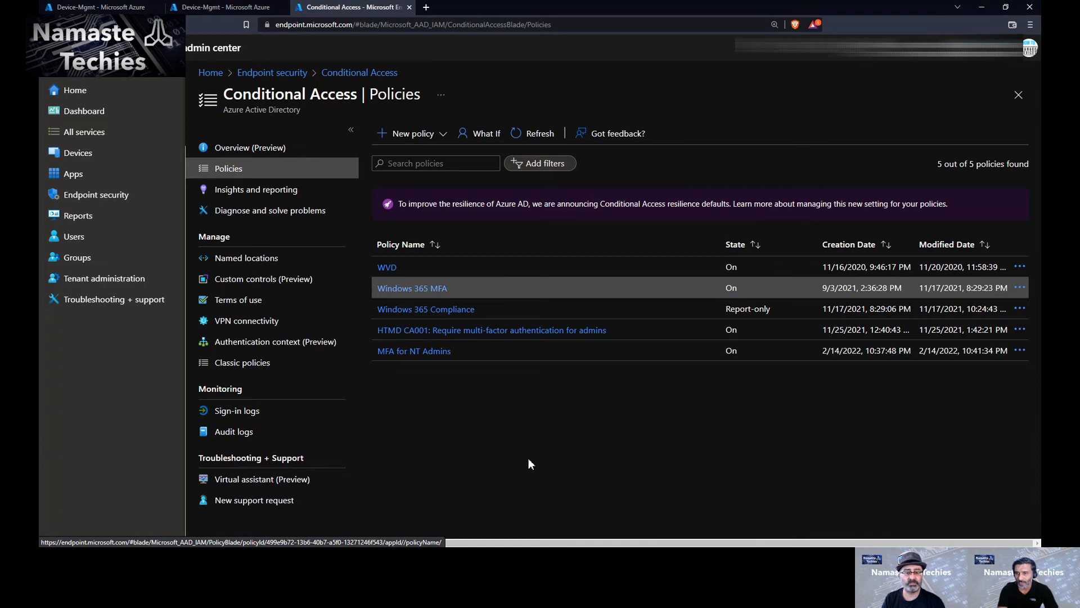
{"action": "left_click_drag", "start_coordinate": [259, 393], "coordinate": [191, 394]}
{"action": "left_click", "coordinate": [460, 410]}
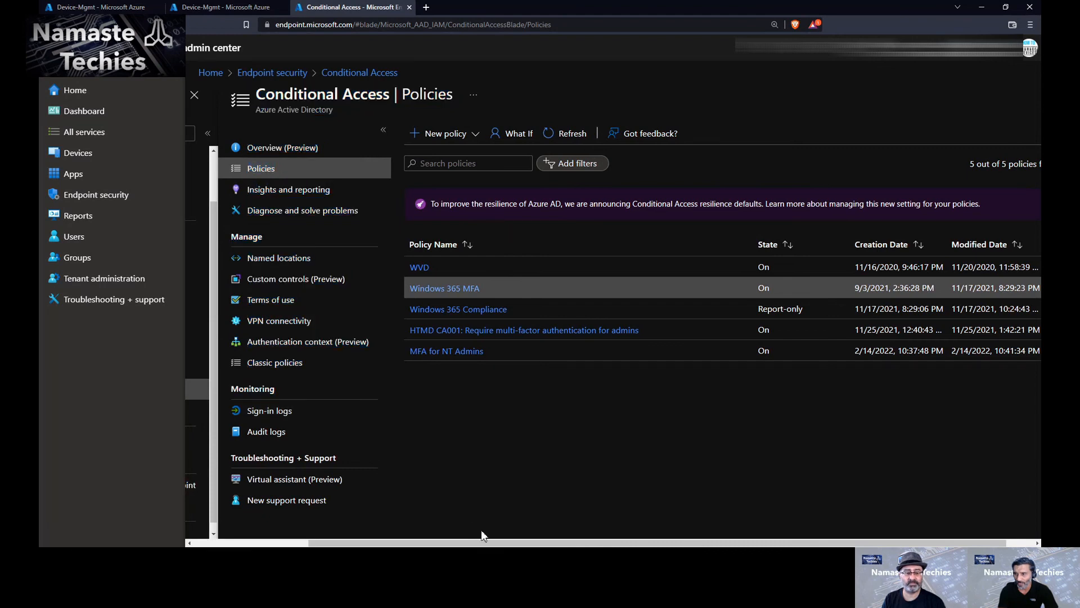
{"action": "left_click_drag", "start_coordinate": [490, 543], "coordinate": [555, 544]}
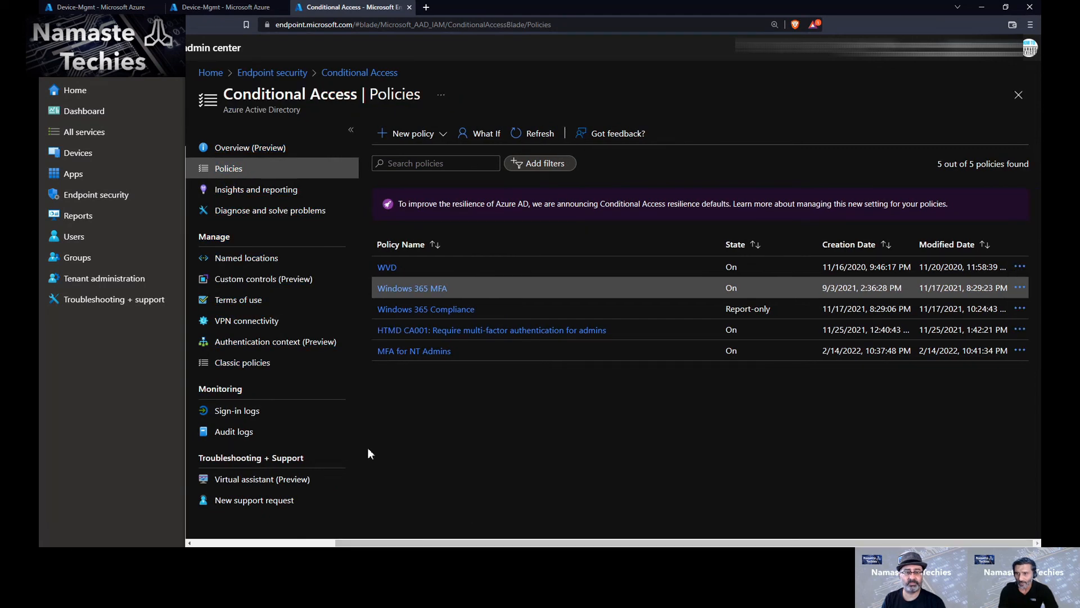
View the sign-in logs and audit logs, widening the Activity column and narrowing the Status reason column in the audit logs
{"action": "left_click", "coordinate": [250, 412]}
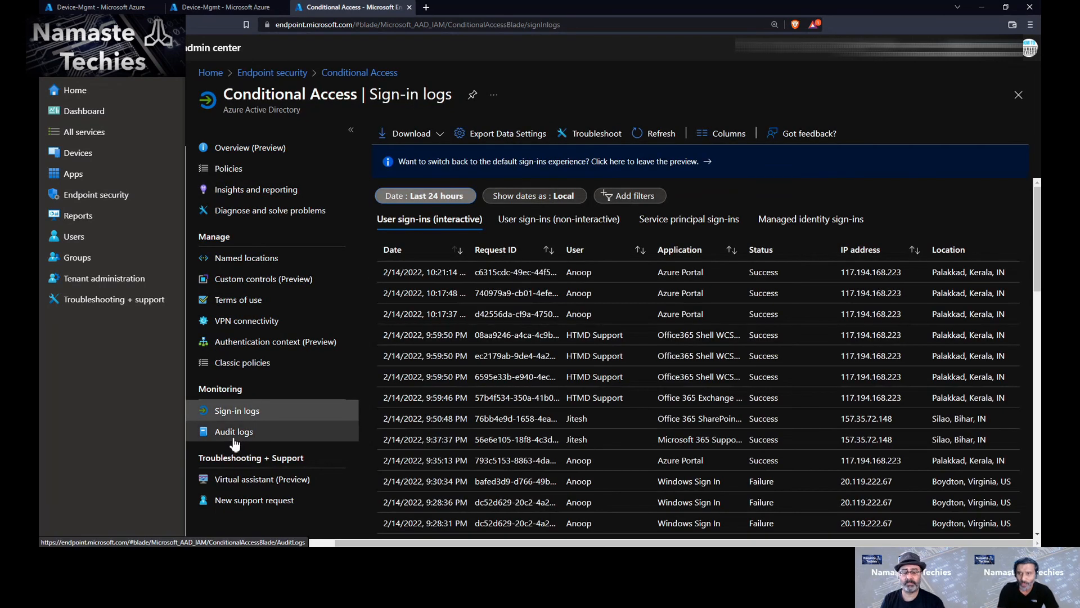
{"action": "left_click", "coordinate": [235, 433]}
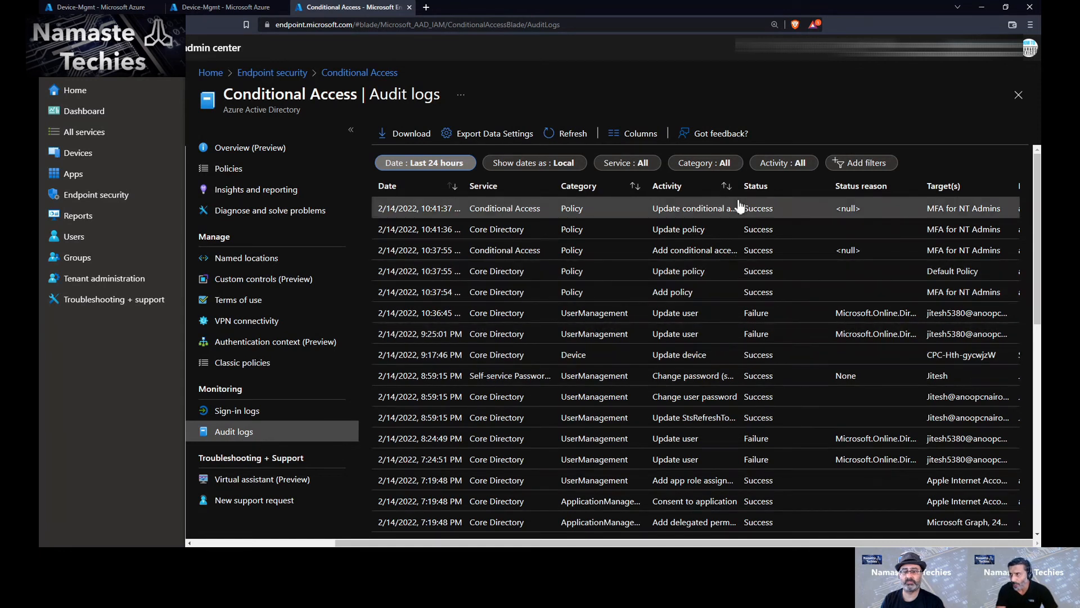
{"action": "left_click_drag", "start_coordinate": [738, 189], "coordinate": [758, 188]}
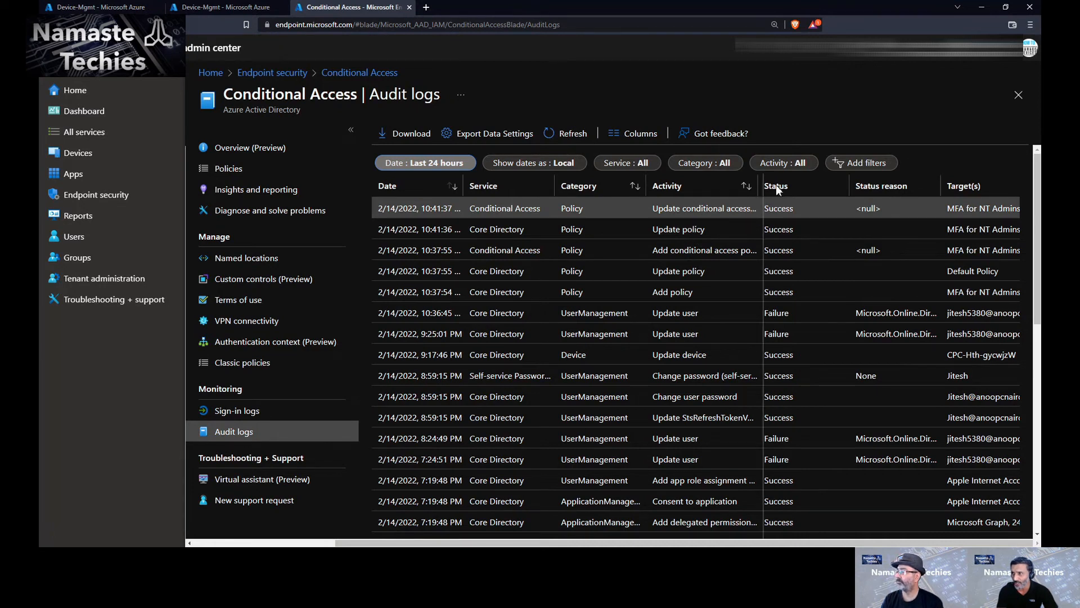
{"action": "left_click_drag", "start_coordinate": [775, 185], "coordinate": [826, 184]}
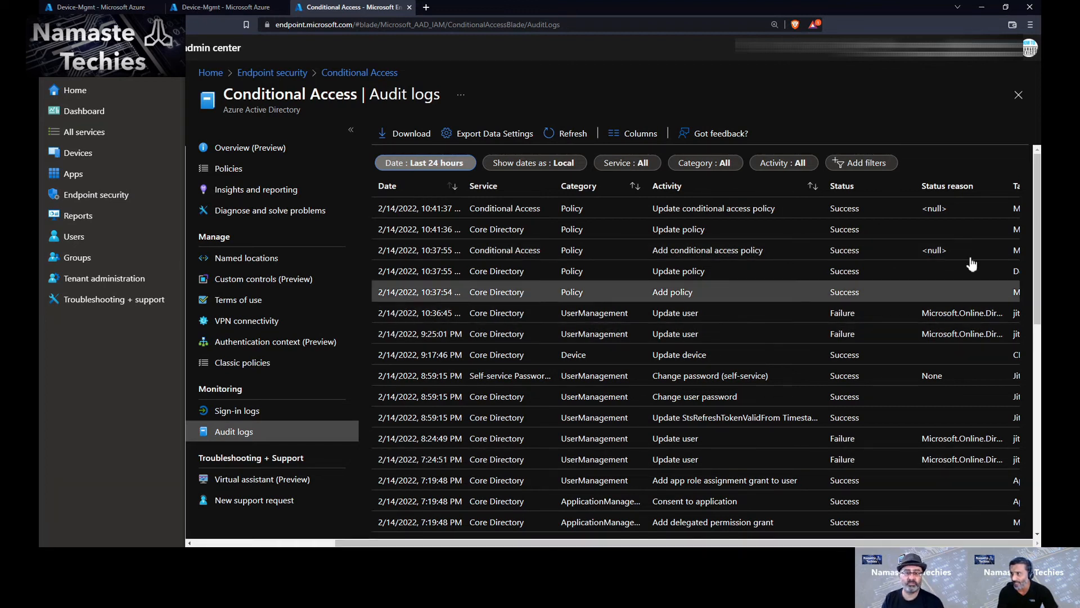
{"action": "left_click_drag", "start_coordinate": [1007, 186], "coordinate": [953, 192]}
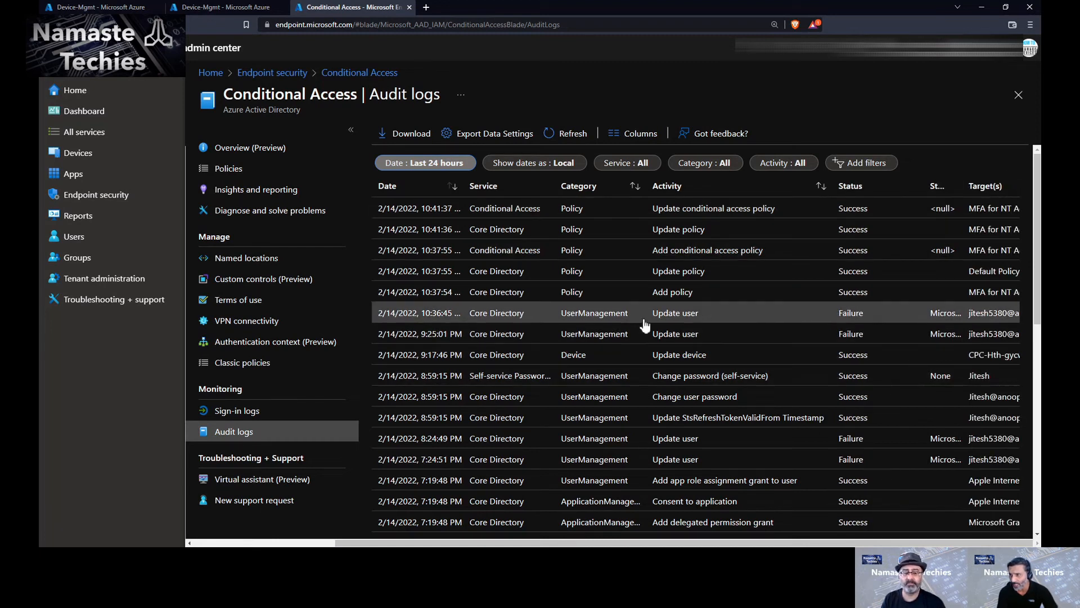
Open the failed "Update user" audit entry from 2/14/2022, 5:24:54 AM and examine its correlation ID, status reason and target
{"action": "scroll", "coordinate": [1011, 433], "scroll_direction": "down", "scroll_amount": 1}
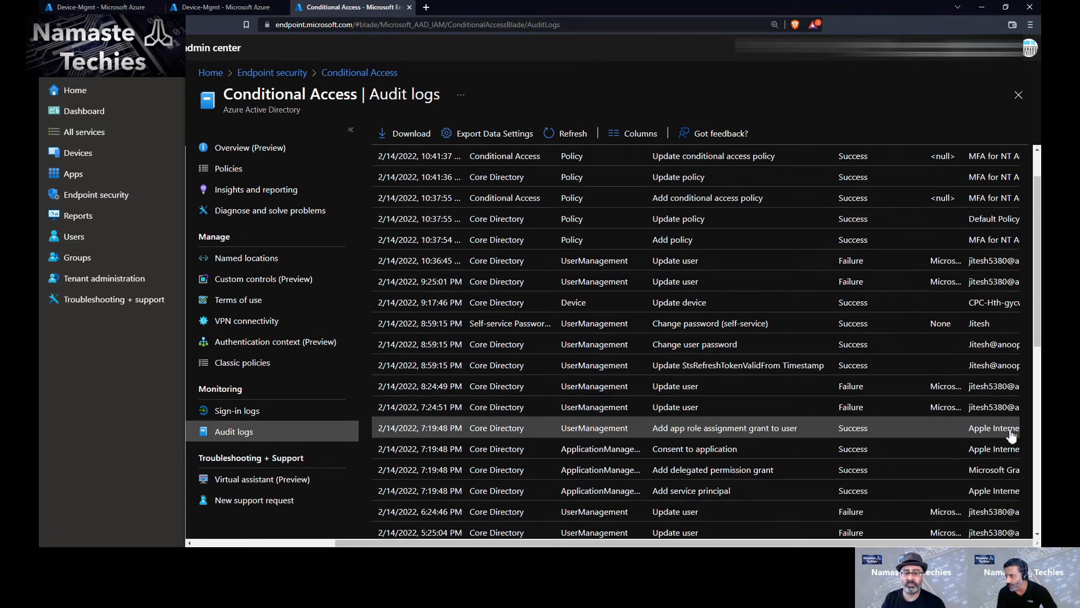
{"action": "scroll", "coordinate": [1008, 438], "scroll_direction": "down", "scroll_amount": 7}
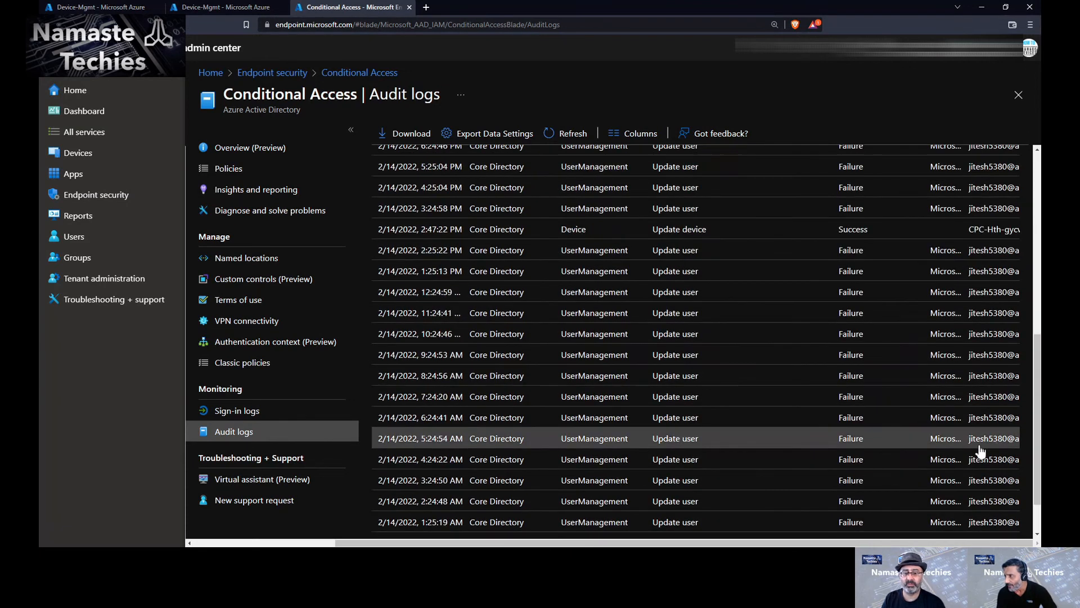
{"action": "scroll", "coordinate": [959, 450], "scroll_direction": "down", "scroll_amount": 1}
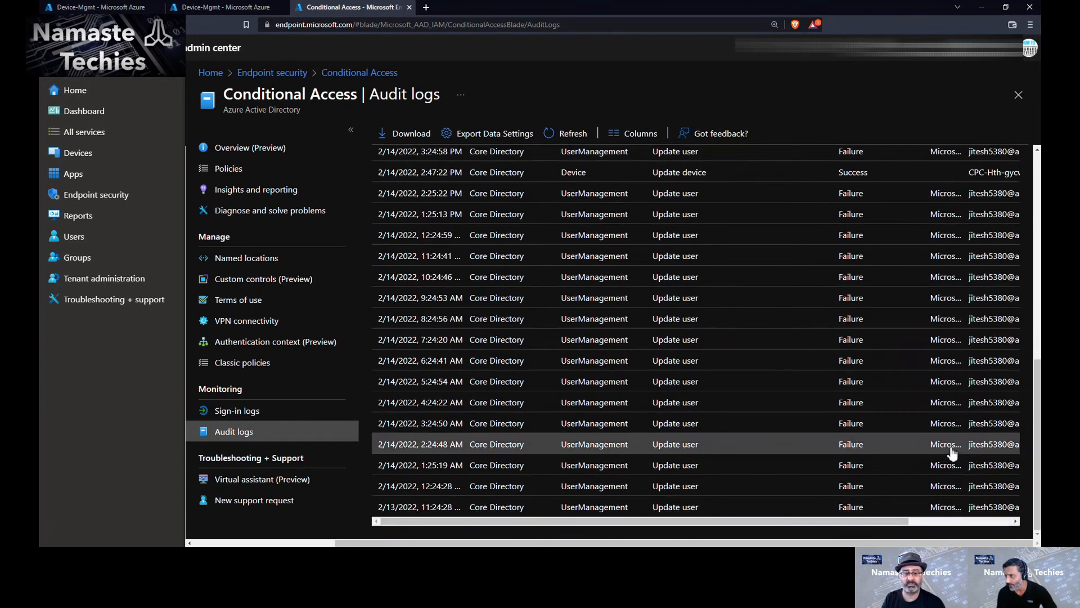
{"action": "left_click", "coordinate": [847, 387]}
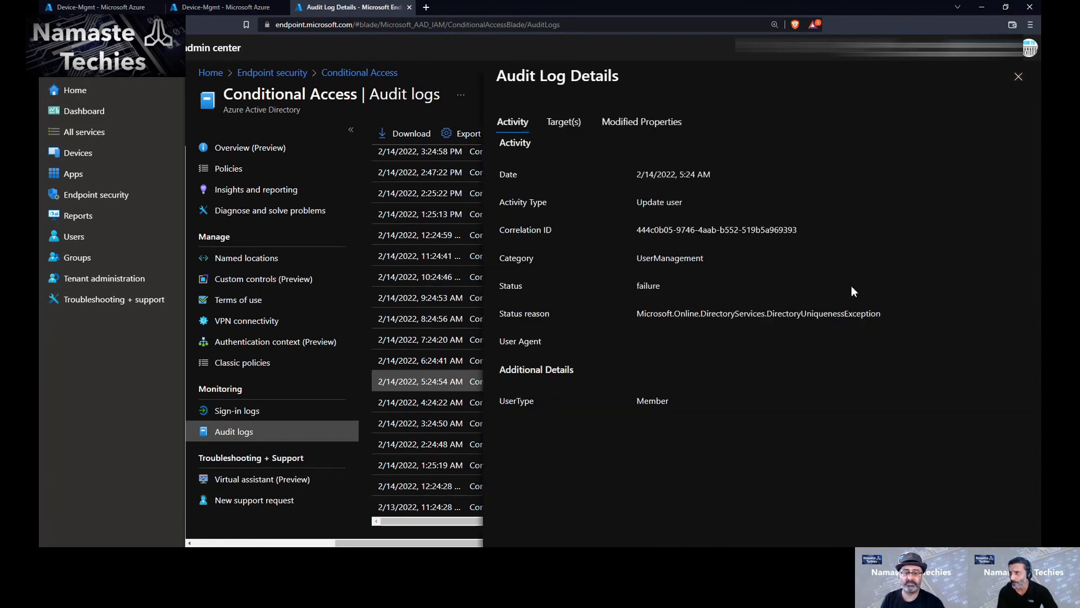
{"action": "left_click_drag", "start_coordinate": [831, 236], "coordinate": [635, 231]}
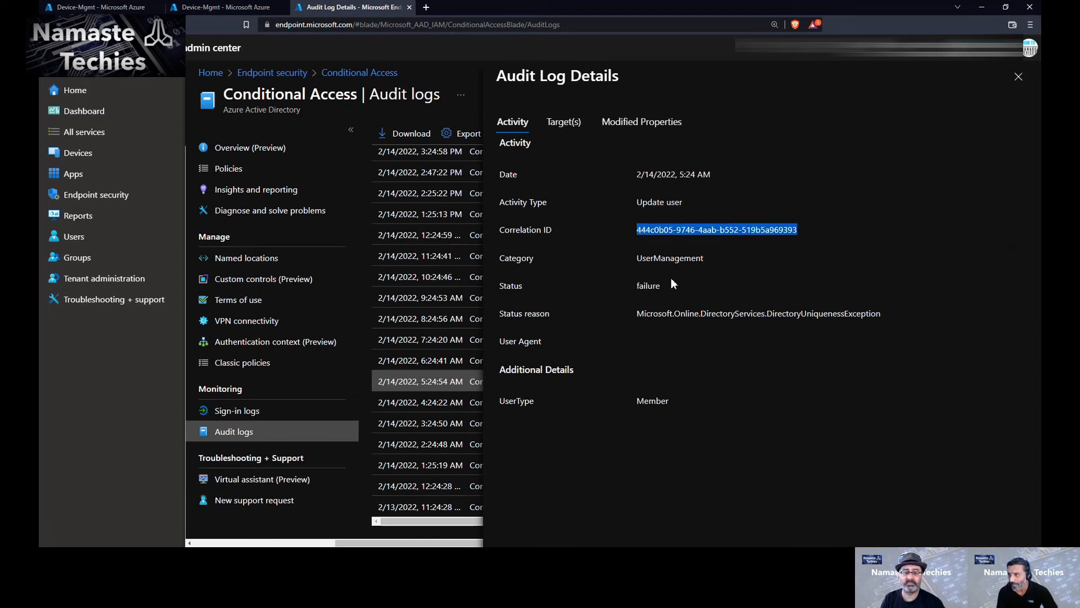
{"action": "left_click_drag", "start_coordinate": [636, 320], "coordinate": [845, 327]}
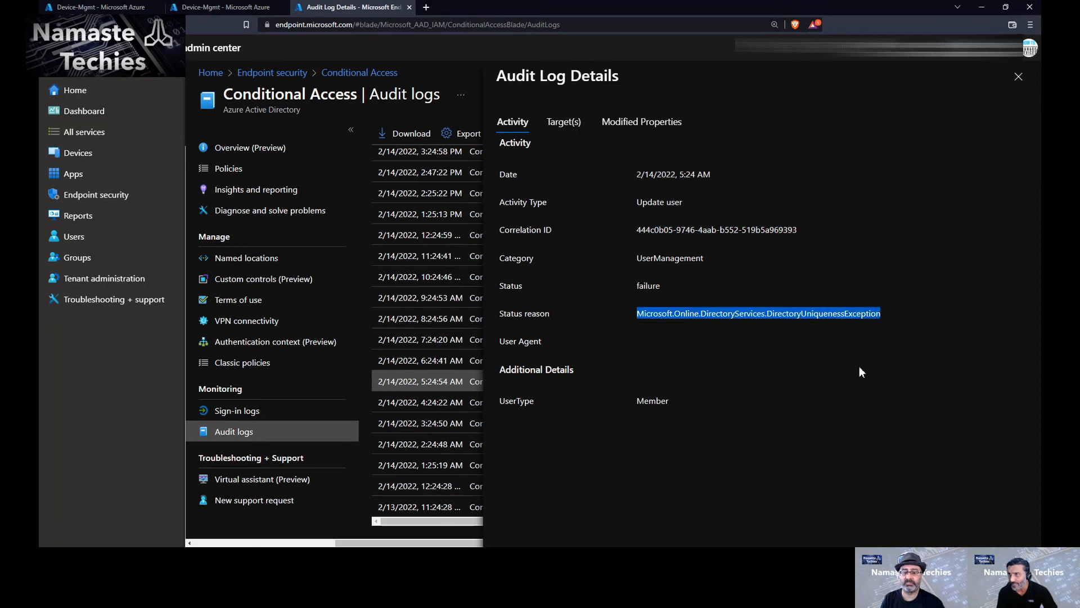
{"action": "left_click", "coordinate": [561, 130]}
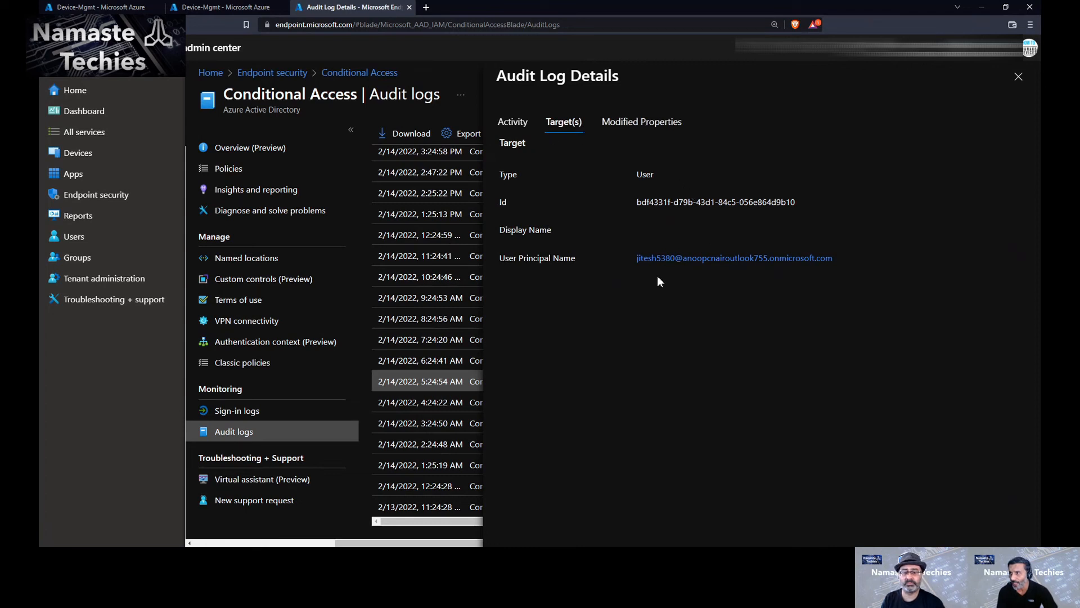
Examine the target's user principal name and the modified properties of the failed "Update user" audit entry, then close its details
{"action": "left_click_drag", "start_coordinate": [628, 260], "coordinate": [849, 261]}
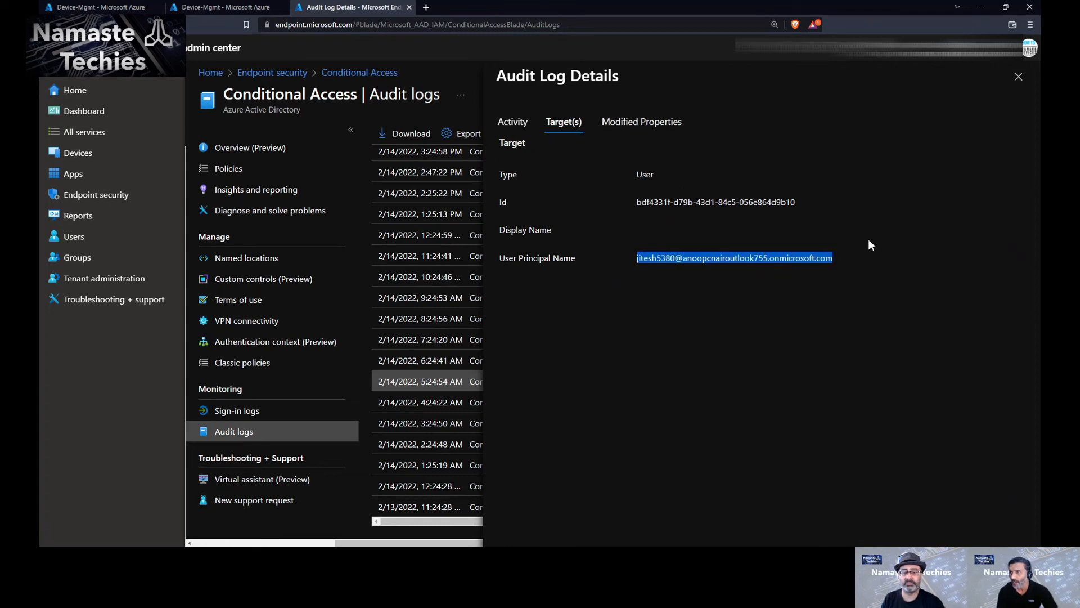
{"action": "left_click", "coordinate": [665, 131]}
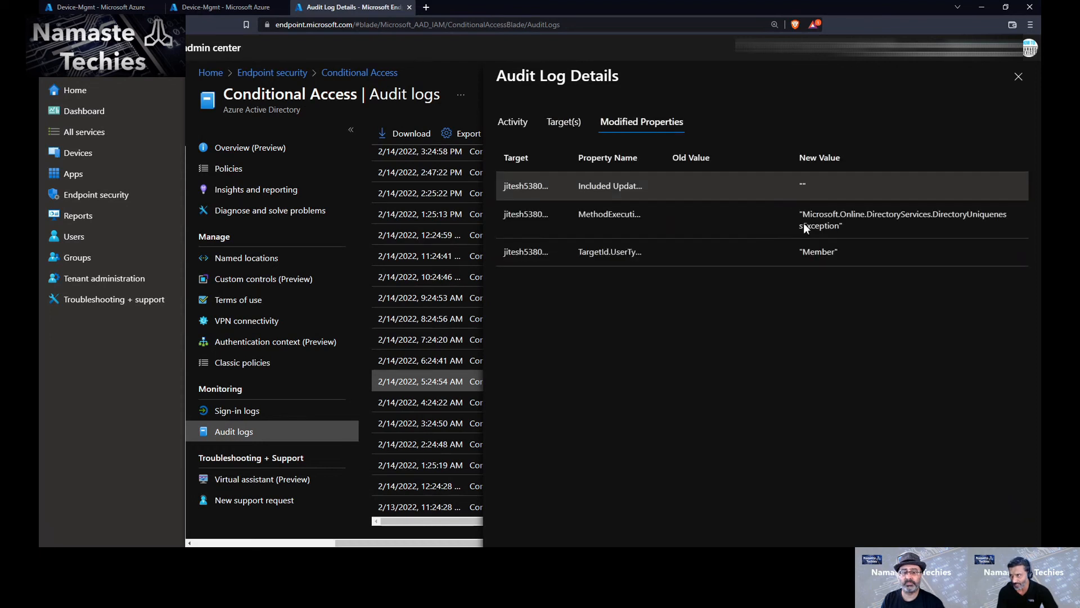
{"action": "left_click", "coordinate": [514, 122]}
{"action": "left_click", "coordinate": [1019, 76]}
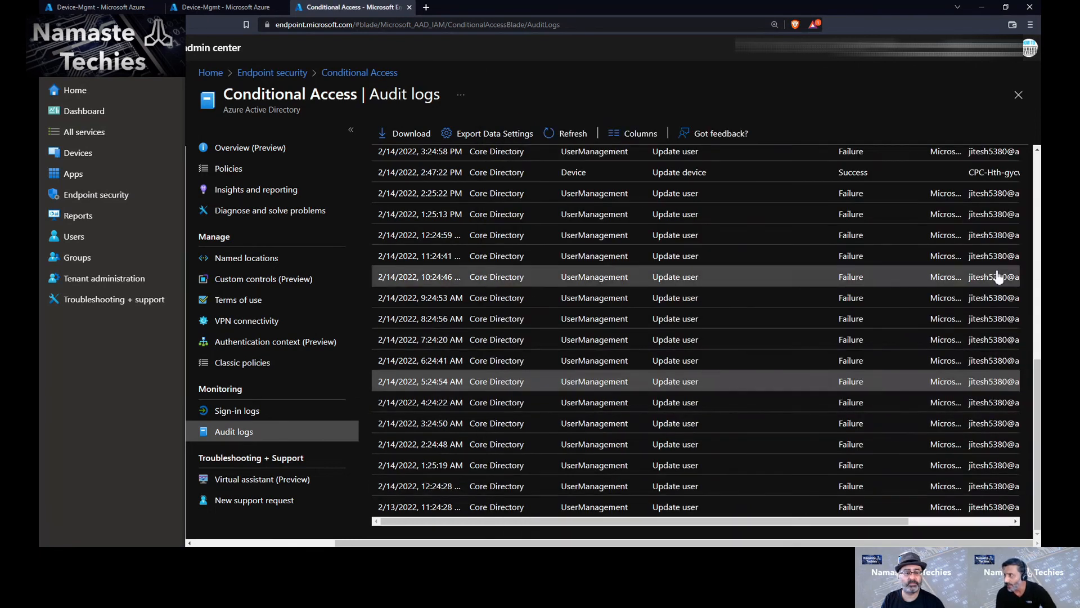
Review the audit log entries and narrow the Activity, Status and Status reason columns to reveal the Target(s) and Initiated by columns
{"action": "scroll", "coordinate": [1039, 312], "scroll_direction": "up", "scroll_amount": 6}
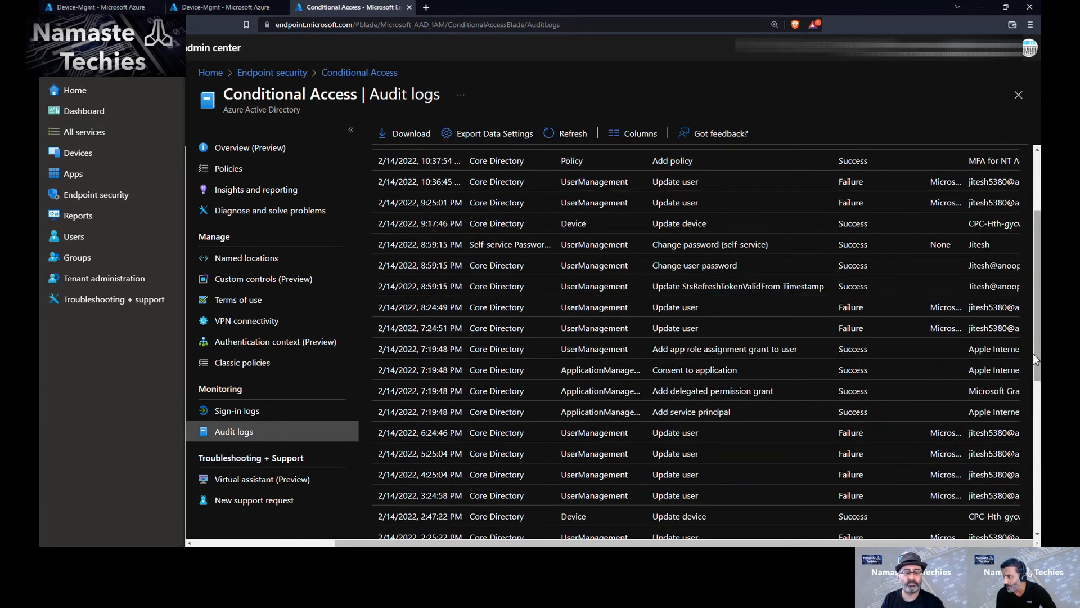
{"action": "left_click_drag", "start_coordinate": [1033, 259], "coordinate": [1040, 377]}
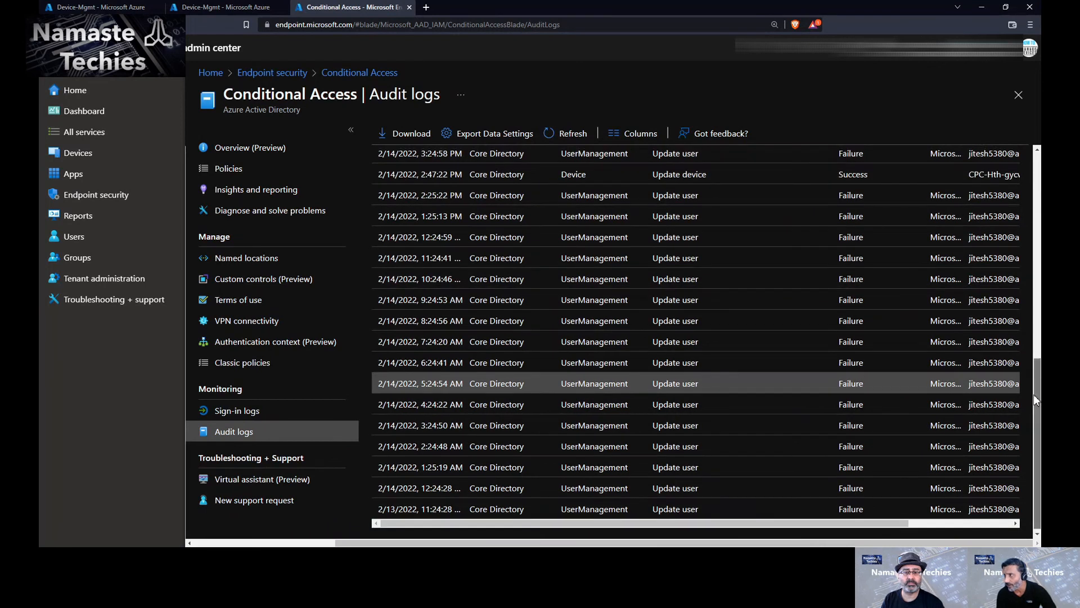
{"action": "left_click_drag", "start_coordinate": [1034, 394], "coordinate": [1021, 207]}
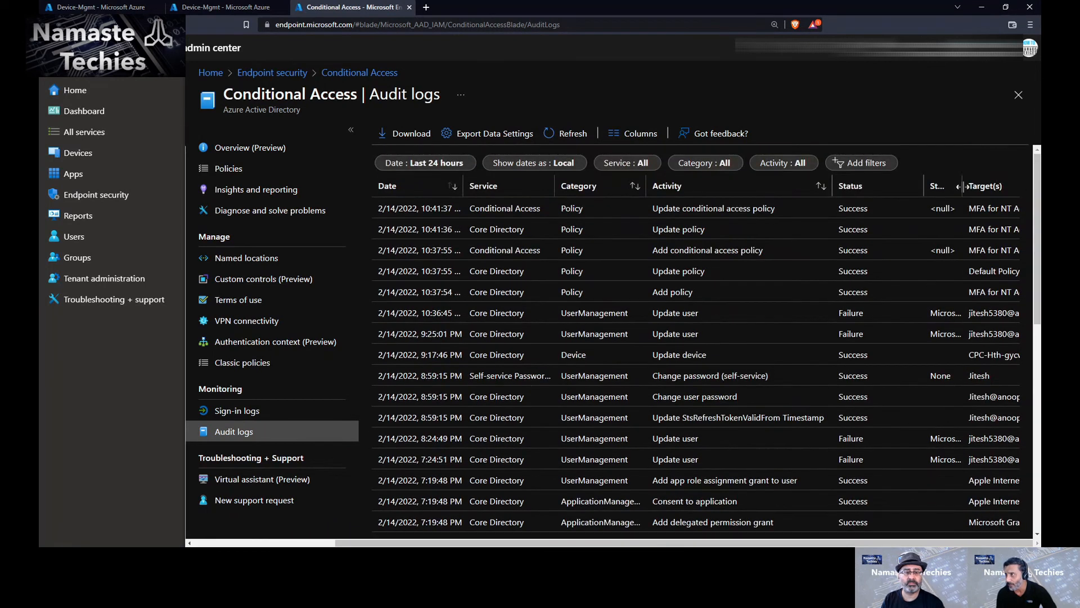
{"action": "scroll", "coordinate": [1035, 198], "scroll_direction": "down", "scroll_amount": 1}
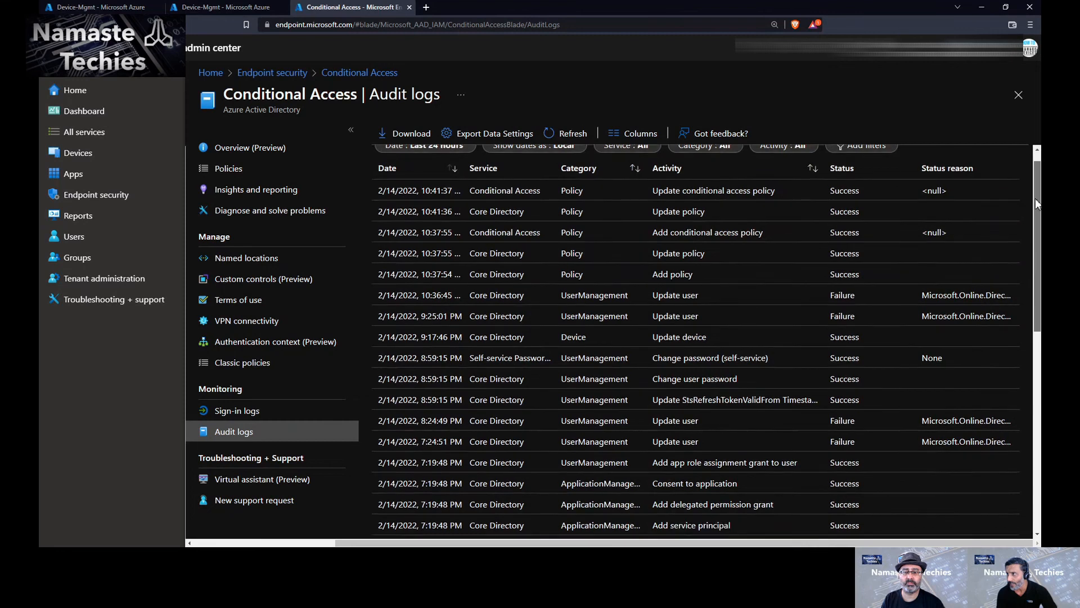
{"action": "scroll", "coordinate": [1038, 200], "scroll_direction": "up", "scroll_amount": 1}
{"action": "left_click_drag", "start_coordinate": [1014, 186], "coordinate": [766, 181]}
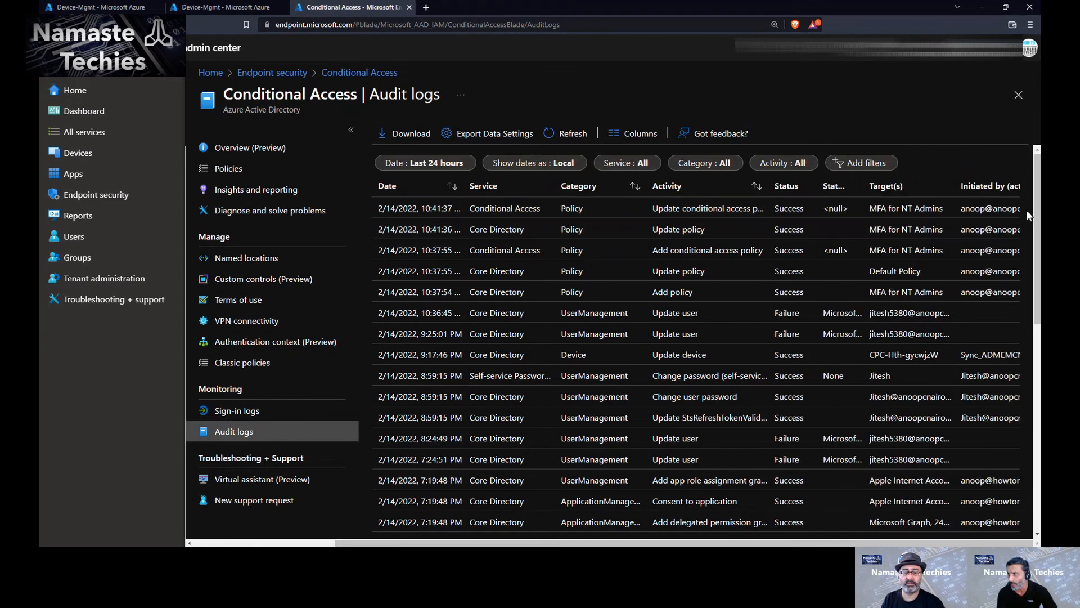
{"action": "scroll", "coordinate": [1040, 210], "scroll_direction": "down", "scroll_amount": 10}
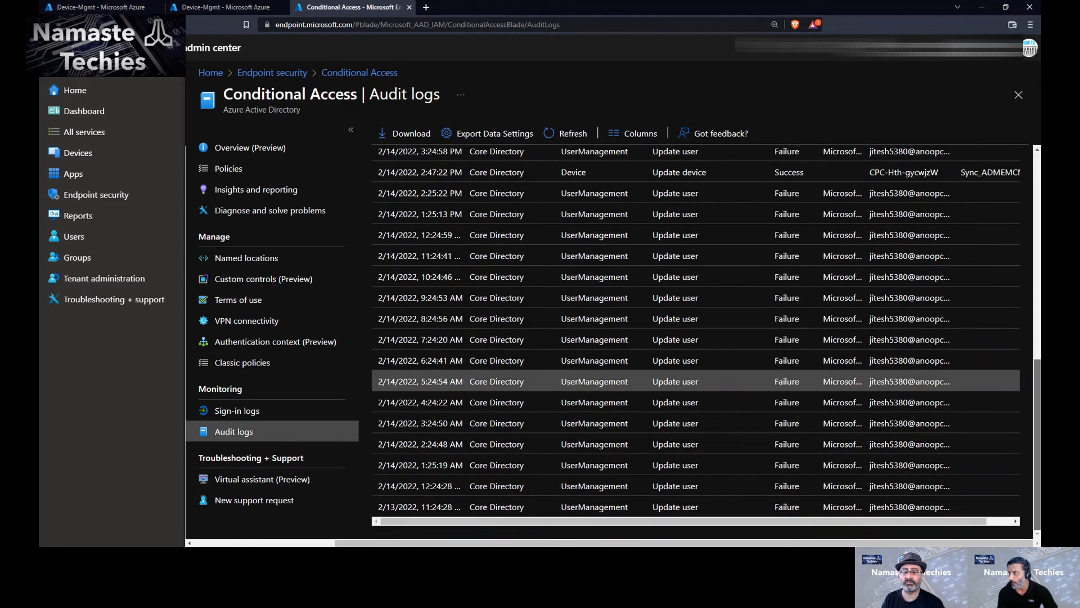
{"action": "scroll", "coordinate": [900, 443], "scroll_direction": "up", "scroll_amount": 10}
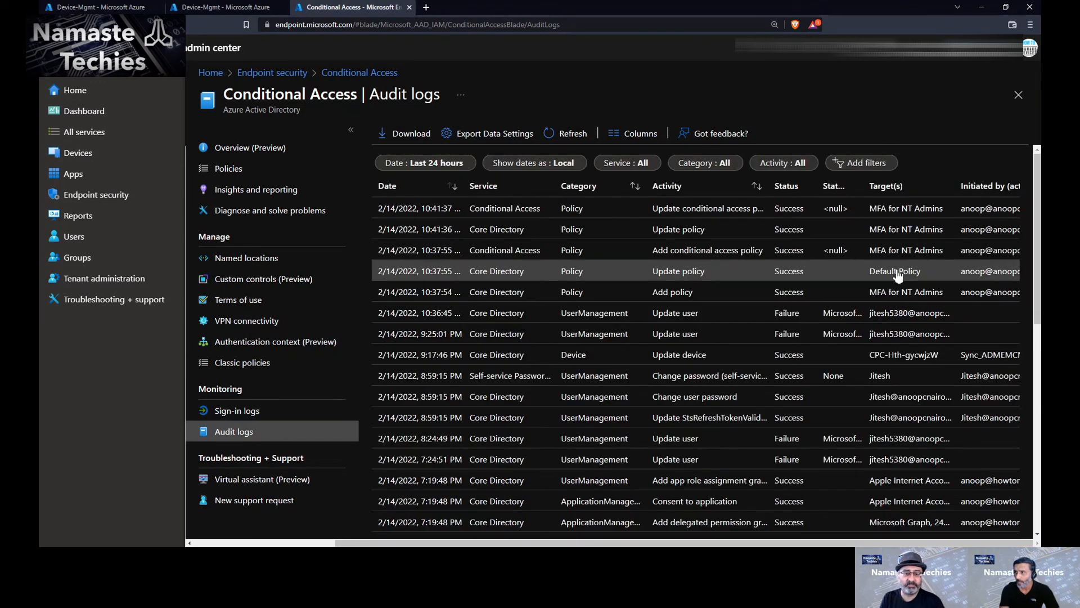
View the audit logs' export data settings and examine a new diagnostic setting's subscription and workspace options for sending to a Log Analytics workspace
{"action": "left_click", "coordinate": [494, 135]}
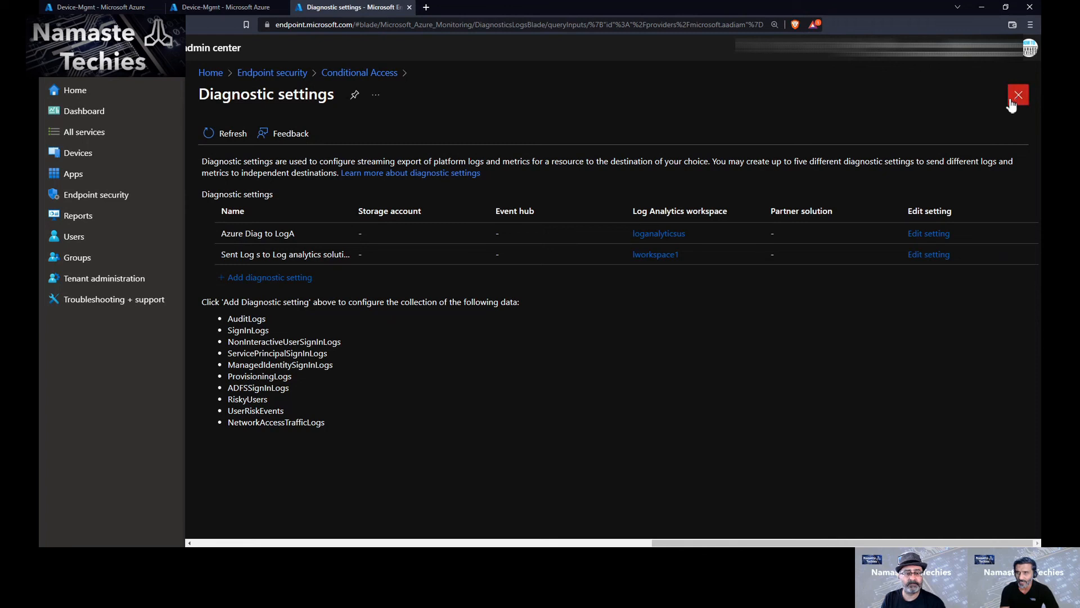
{"action": "left_click", "coordinate": [276, 280]}
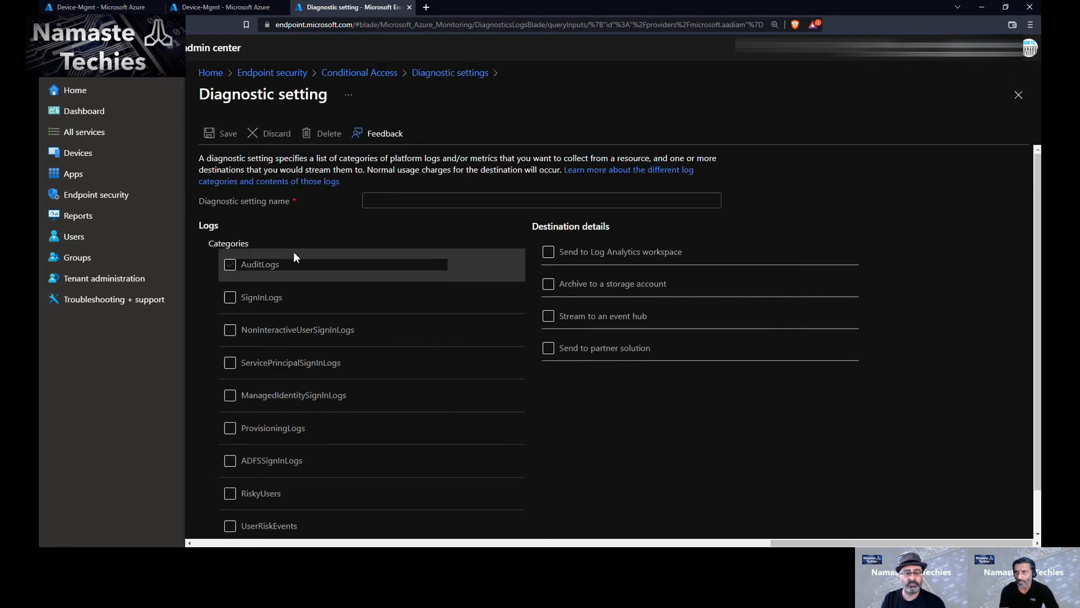
{"action": "left_click", "coordinate": [548, 253]}
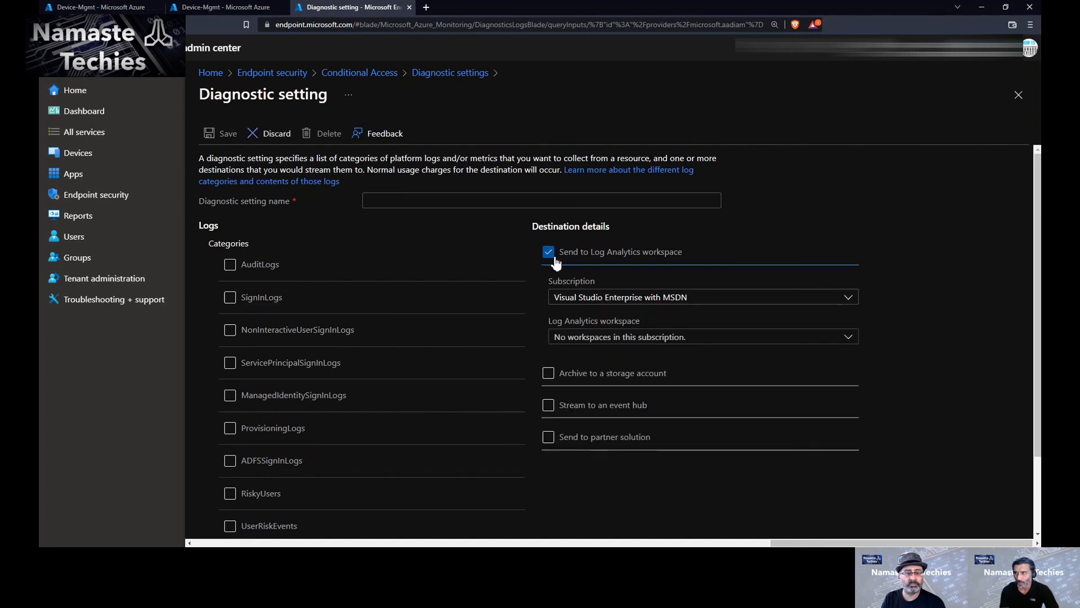
{"action": "left_click", "coordinate": [651, 339]}
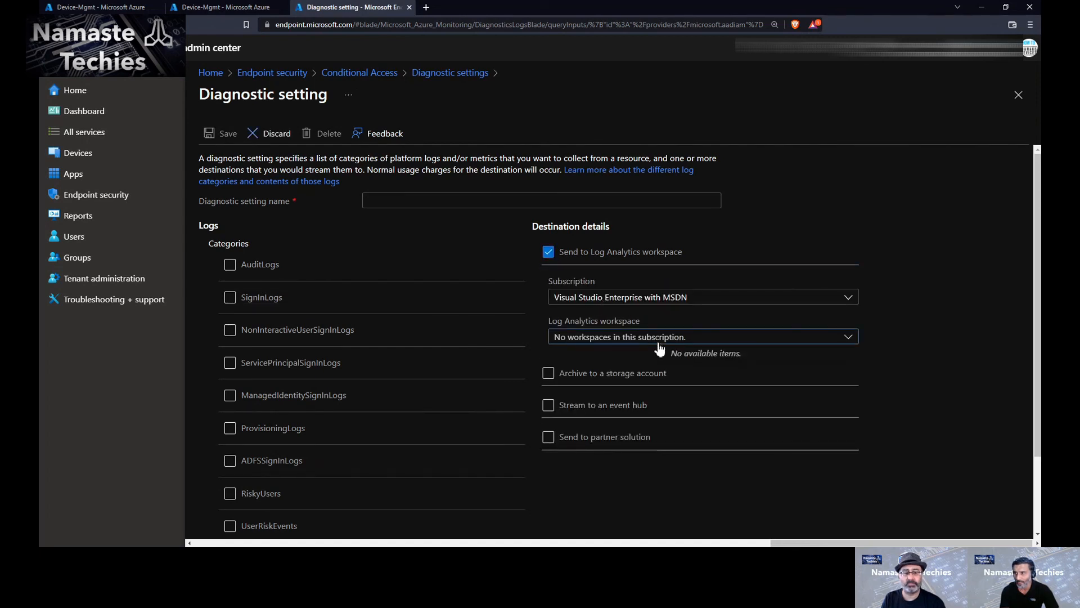
{"action": "left_click", "coordinate": [696, 305]}
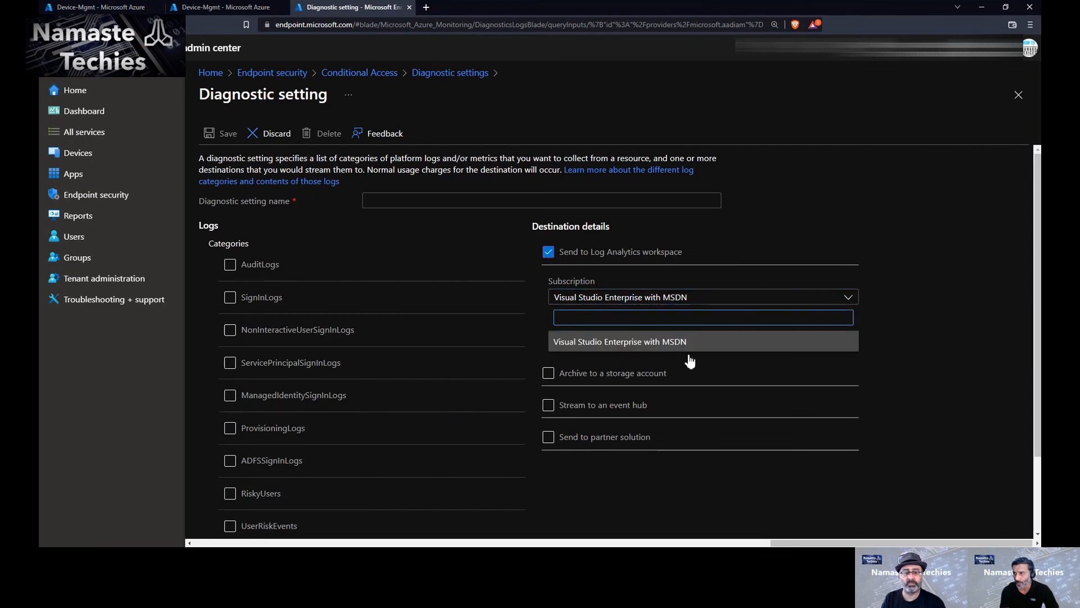
{"action": "left_click", "coordinate": [883, 222]}
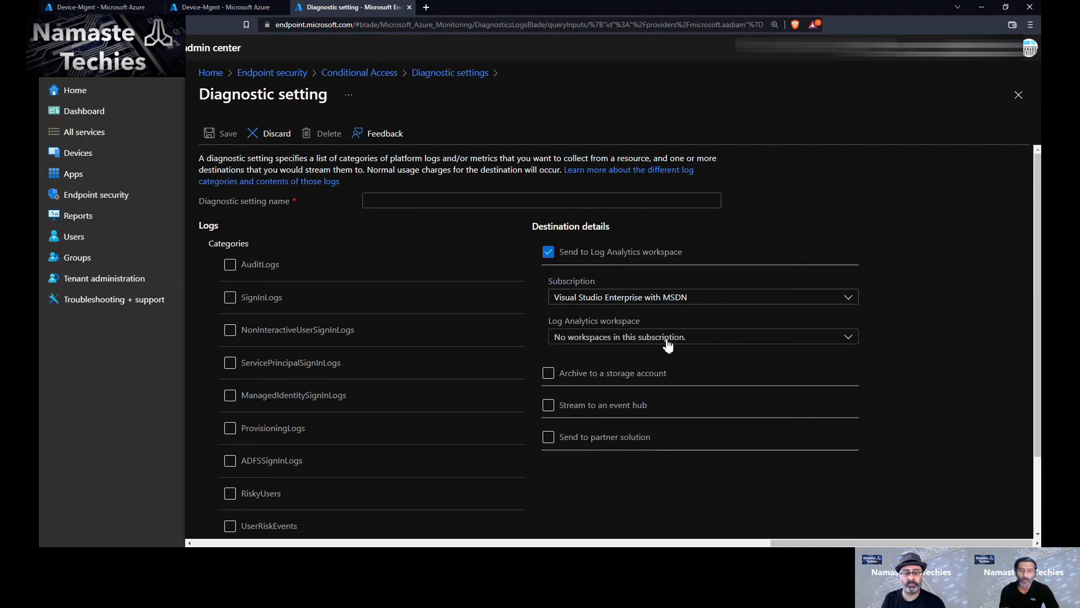
Deselect the Log Analytics workspace destination, discard the unsaved diagnostic setting and return to the Conditional Access policies list
{"action": "left_click", "coordinate": [548, 251]}
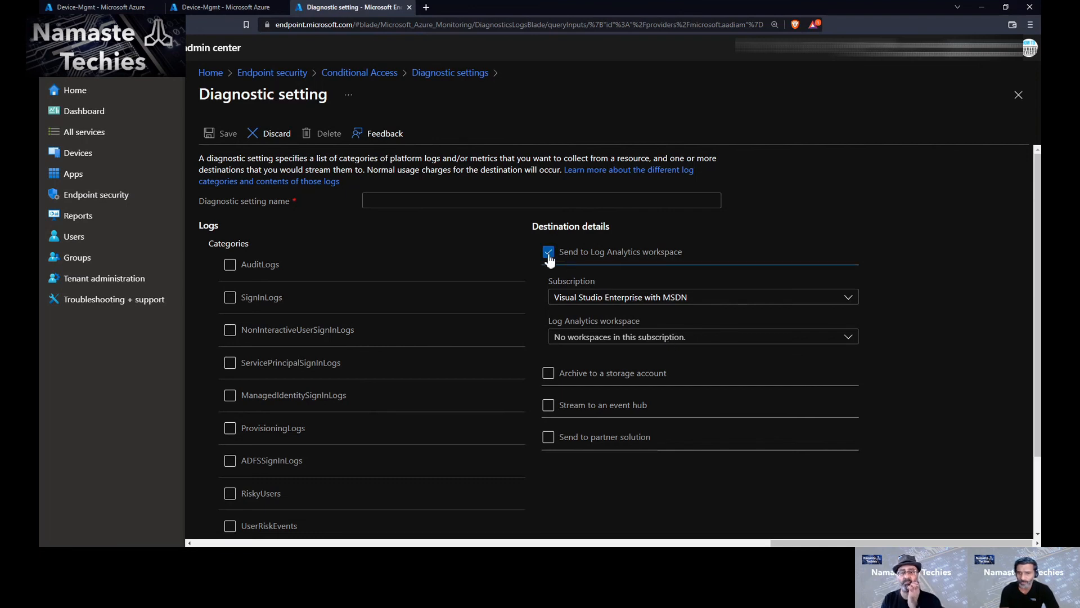
{"action": "left_click", "coordinate": [1018, 95]}
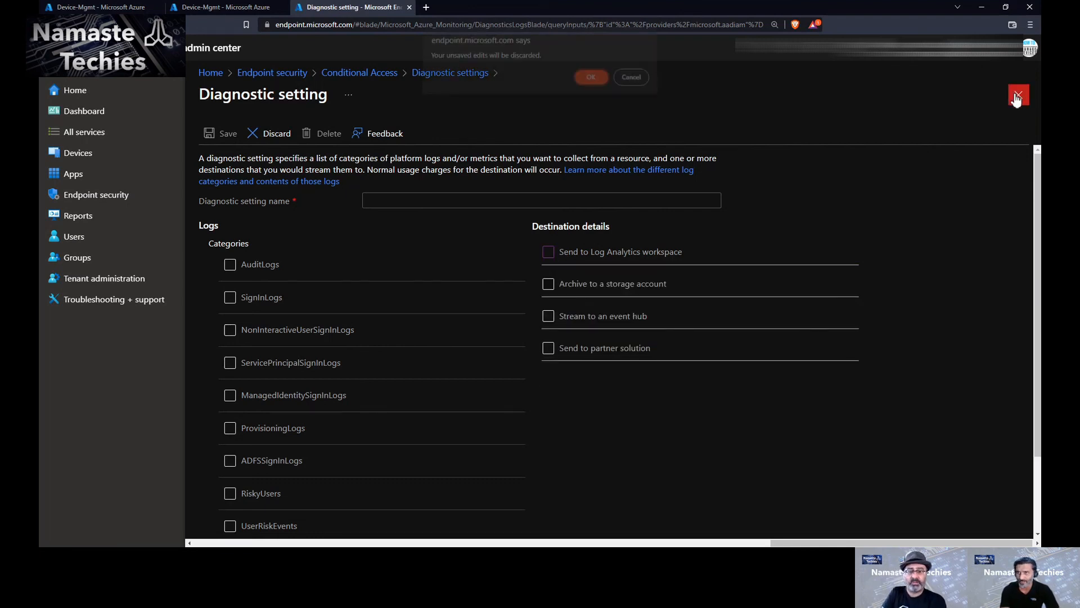
{"action": "left_click", "coordinate": [588, 83]}
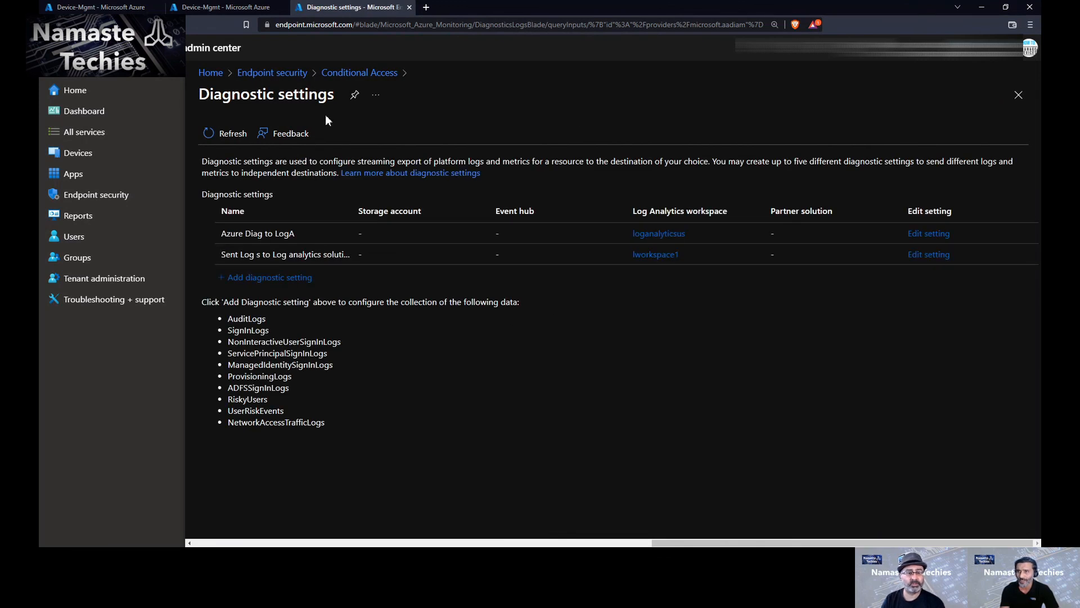
{"action": "left_click", "coordinate": [355, 76]}
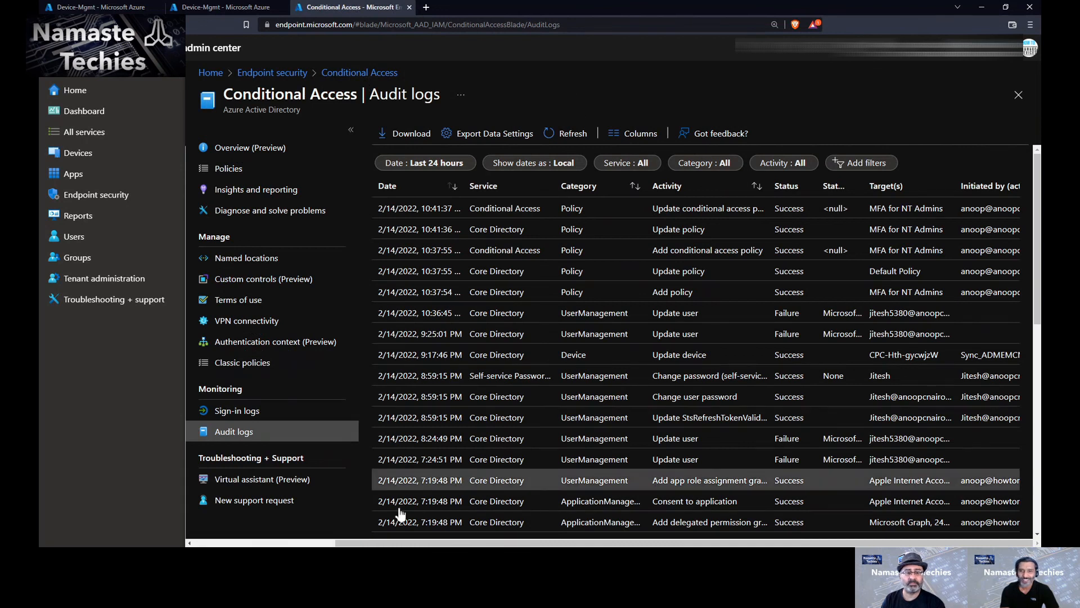
{"action": "left_click", "coordinate": [236, 170]}
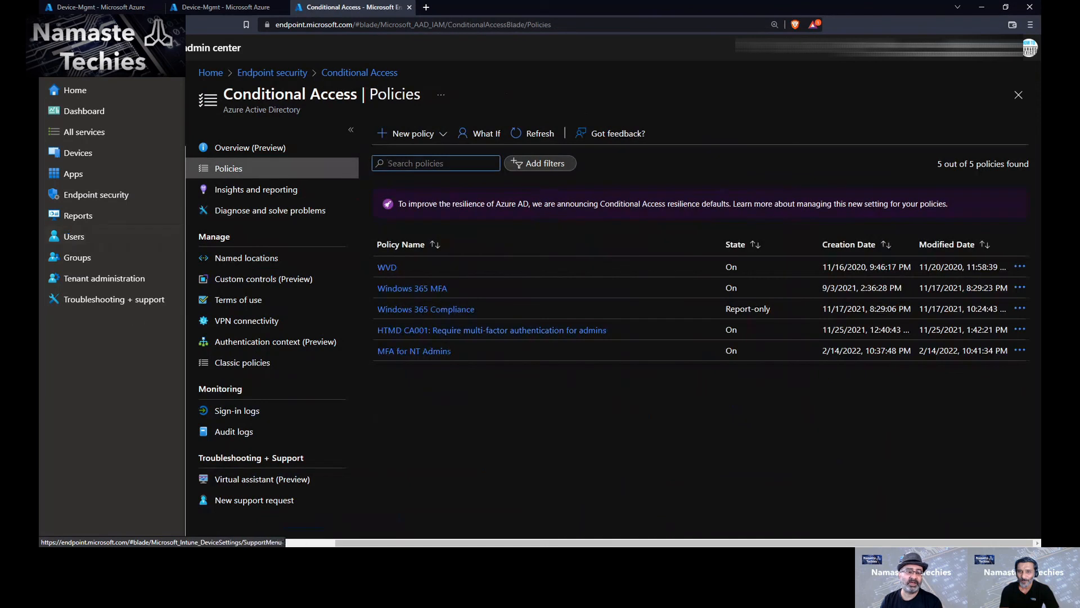